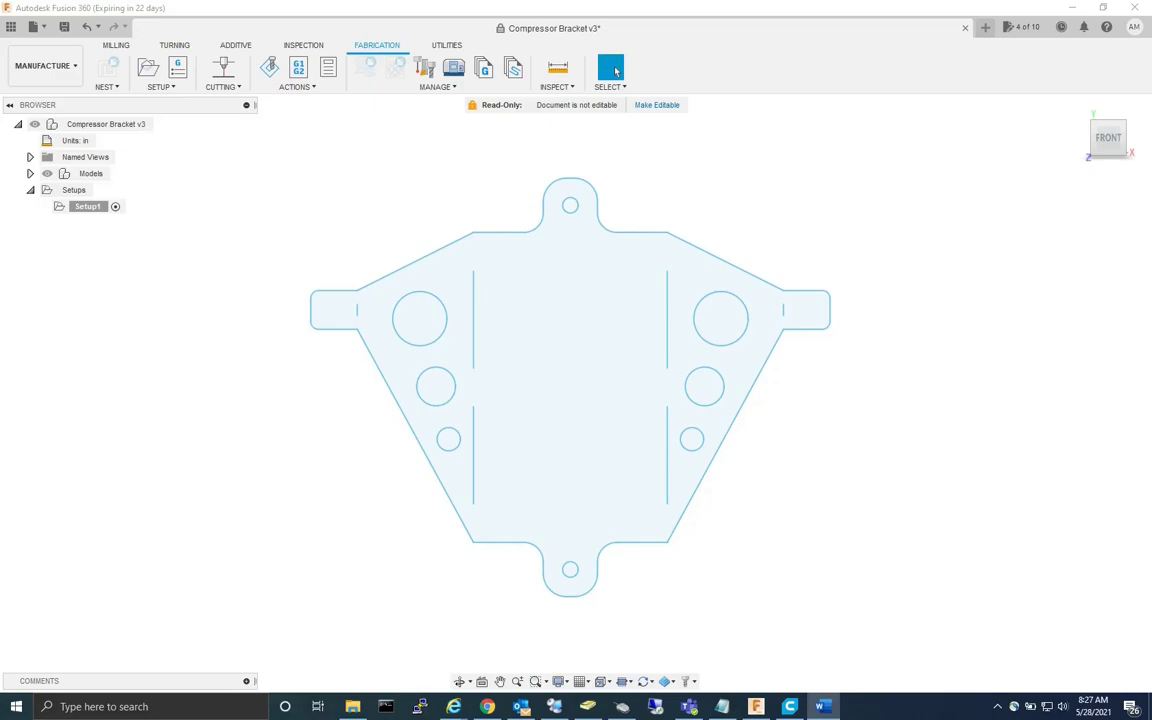
- Add a 2D Profile operation to Setup1 using the RazorCut 45A plasma cutter from the local Library
left_click(86, 207)
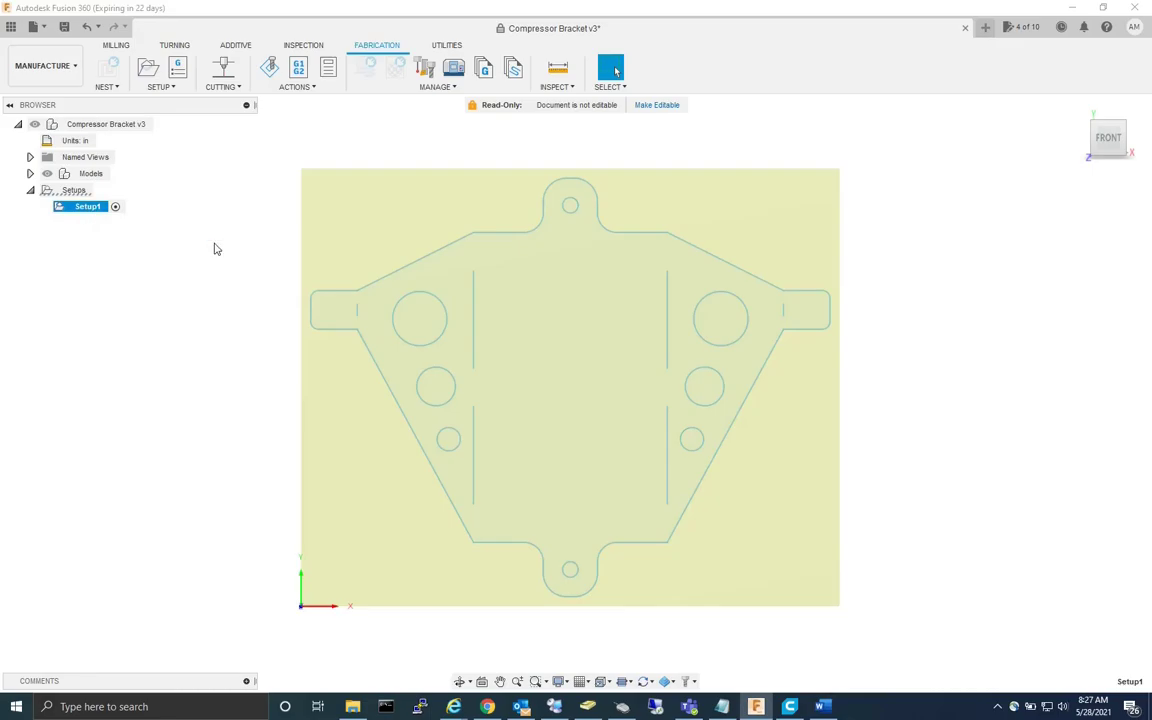
left_click(224, 70)
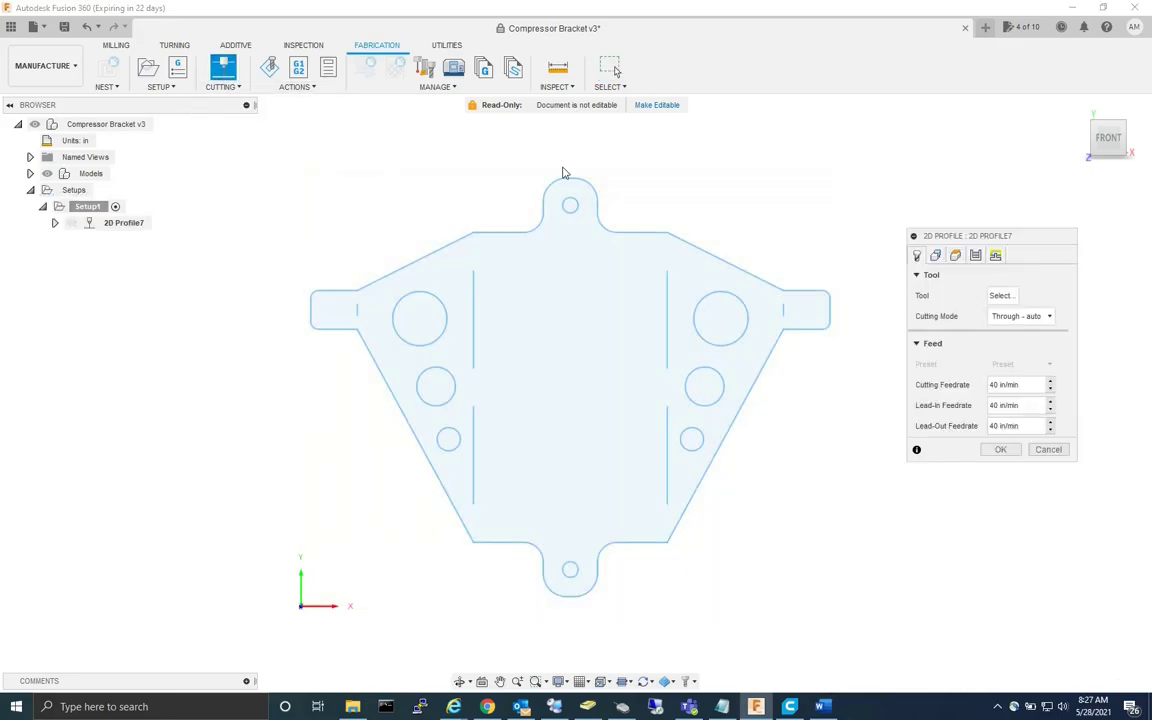
left_click(1002, 296)
left_click(220, 265)
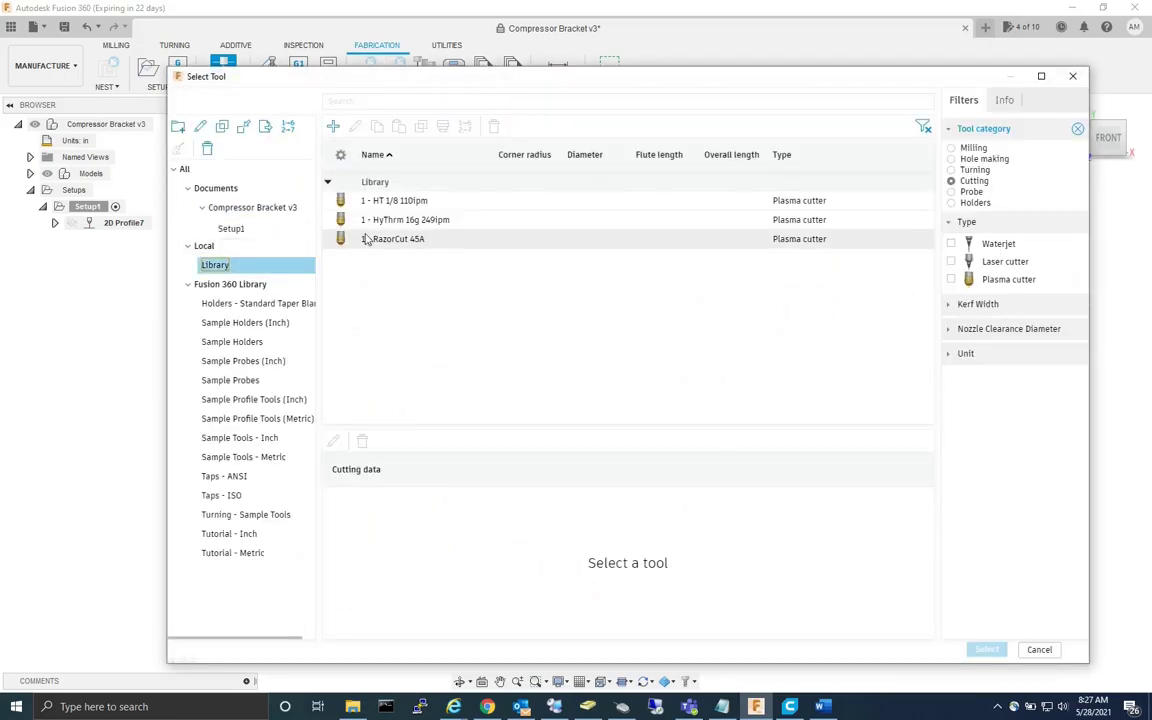
left_click(400, 240)
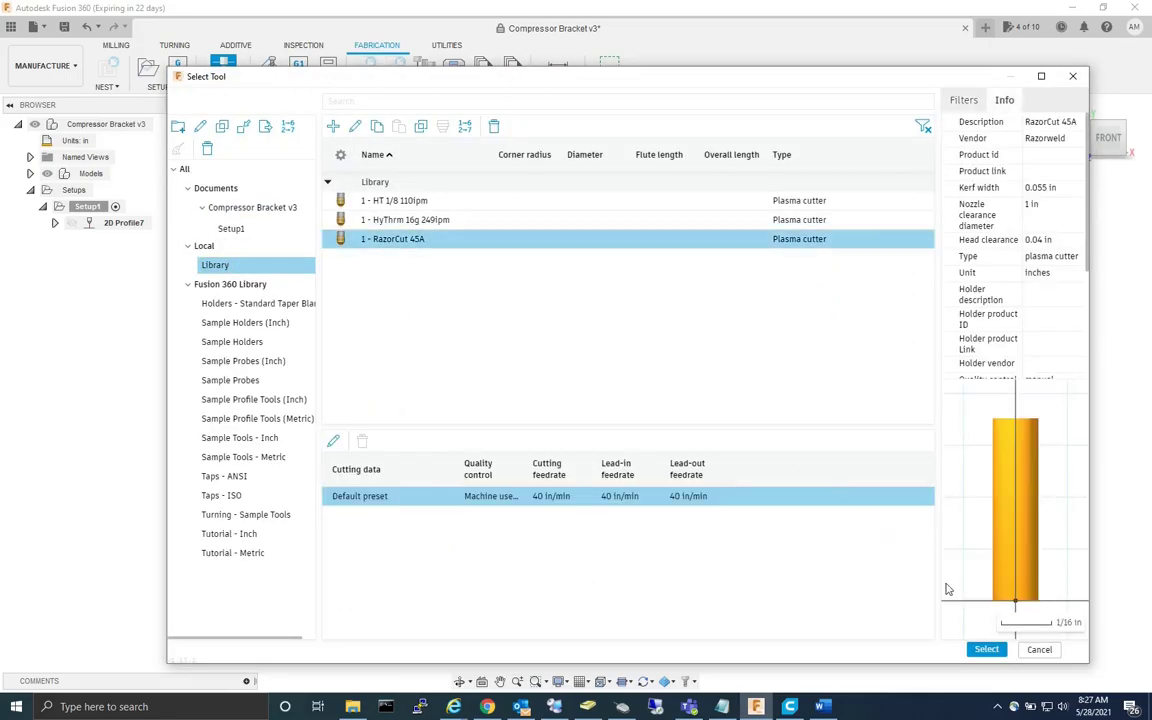
left_click(987, 649)
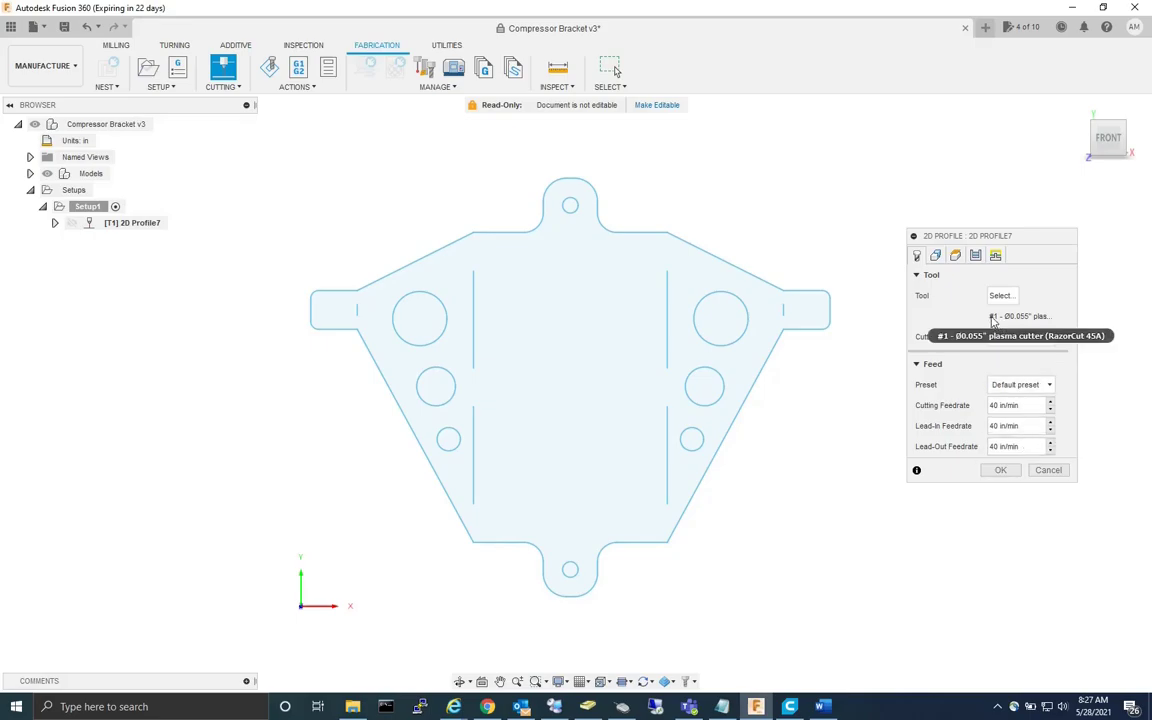
- Show 2D Profile7's Geometry settings and move the operation panel slightly up-left
left_click(936, 256)
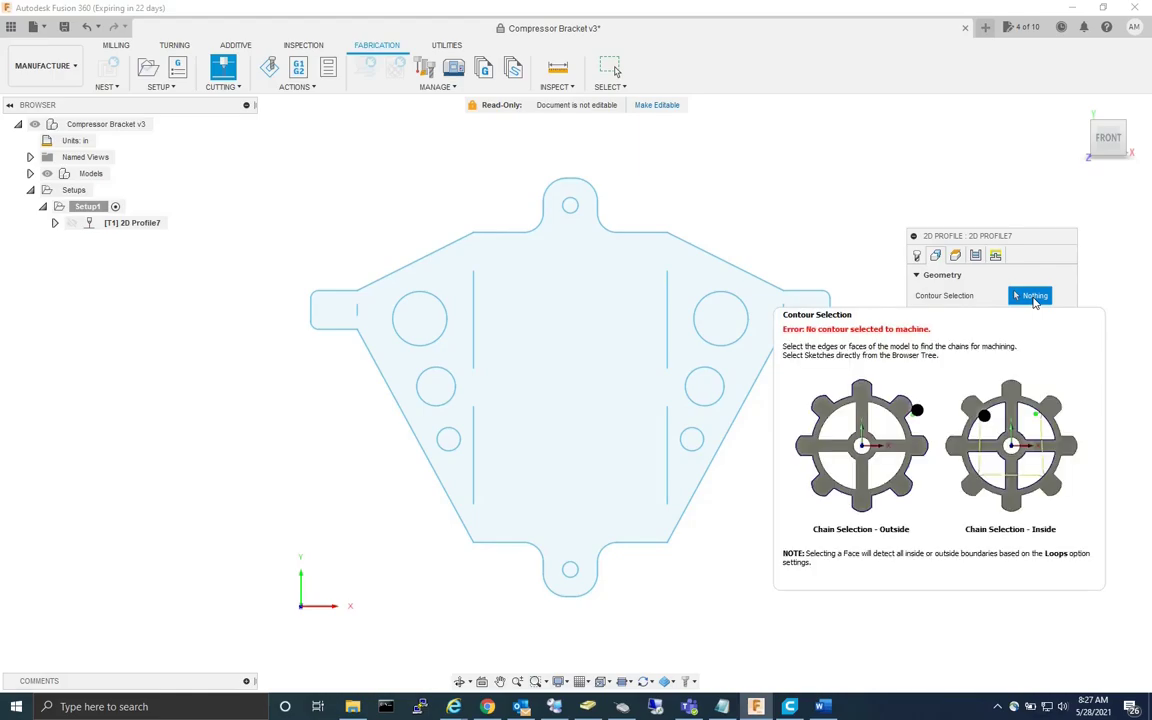
left_click_drag(1027, 239, 1017, 217)
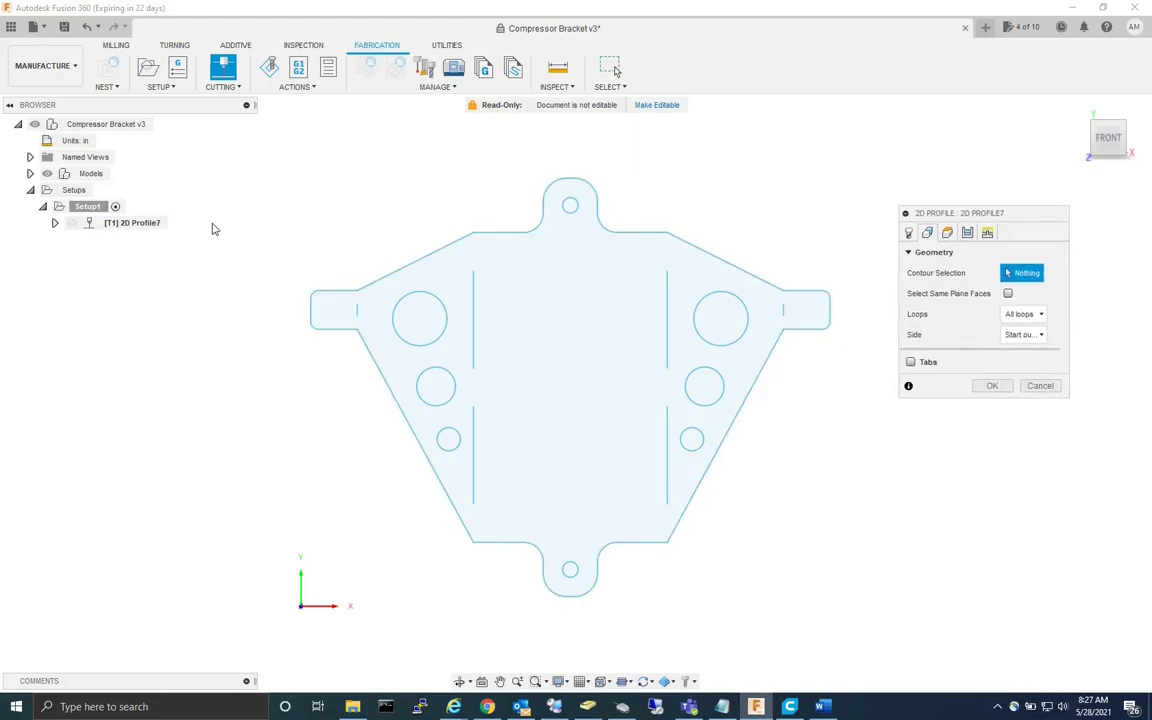
left_click(68, 208)
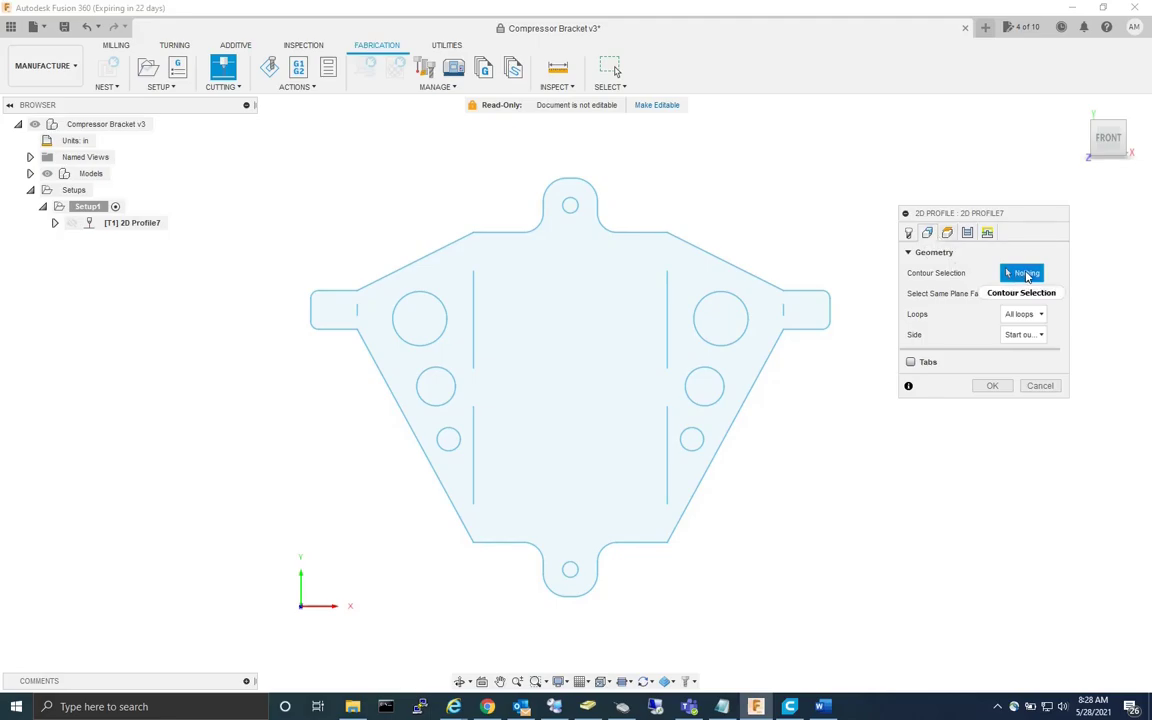
- Pick both tab slits and the four long slots as contours, reversing the two lower slots
left_click(360, 315)
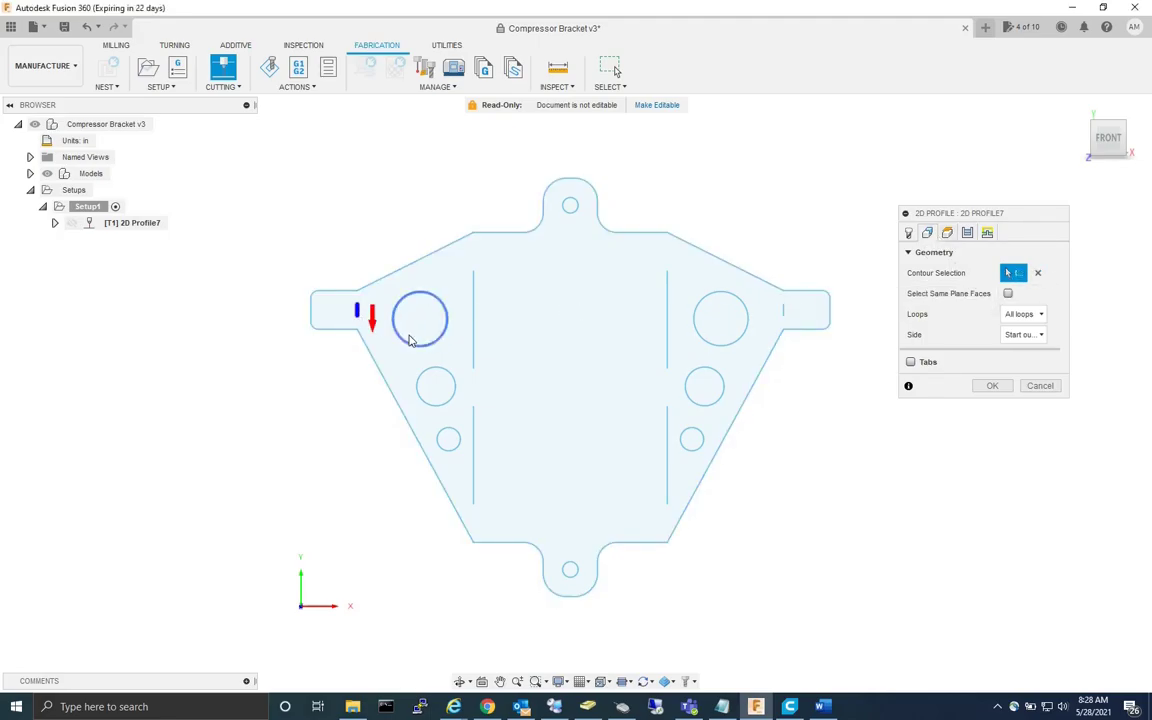
left_click(473, 319)
left_click(476, 437)
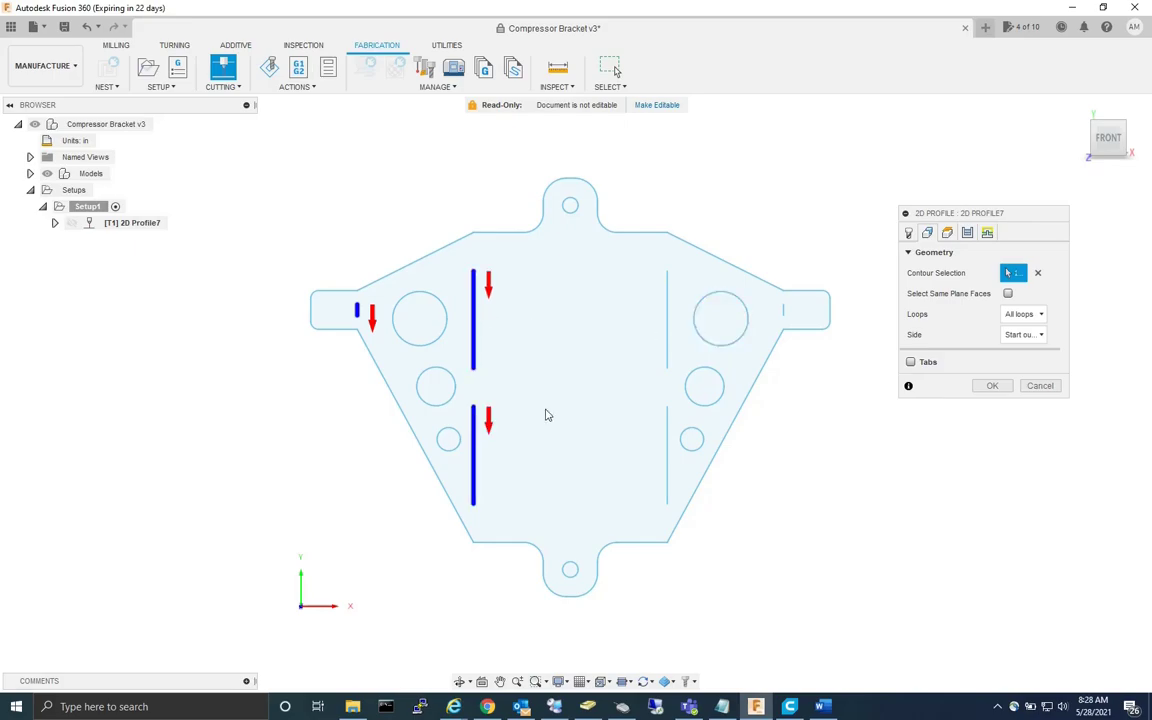
left_click(668, 318)
left_click(668, 456)
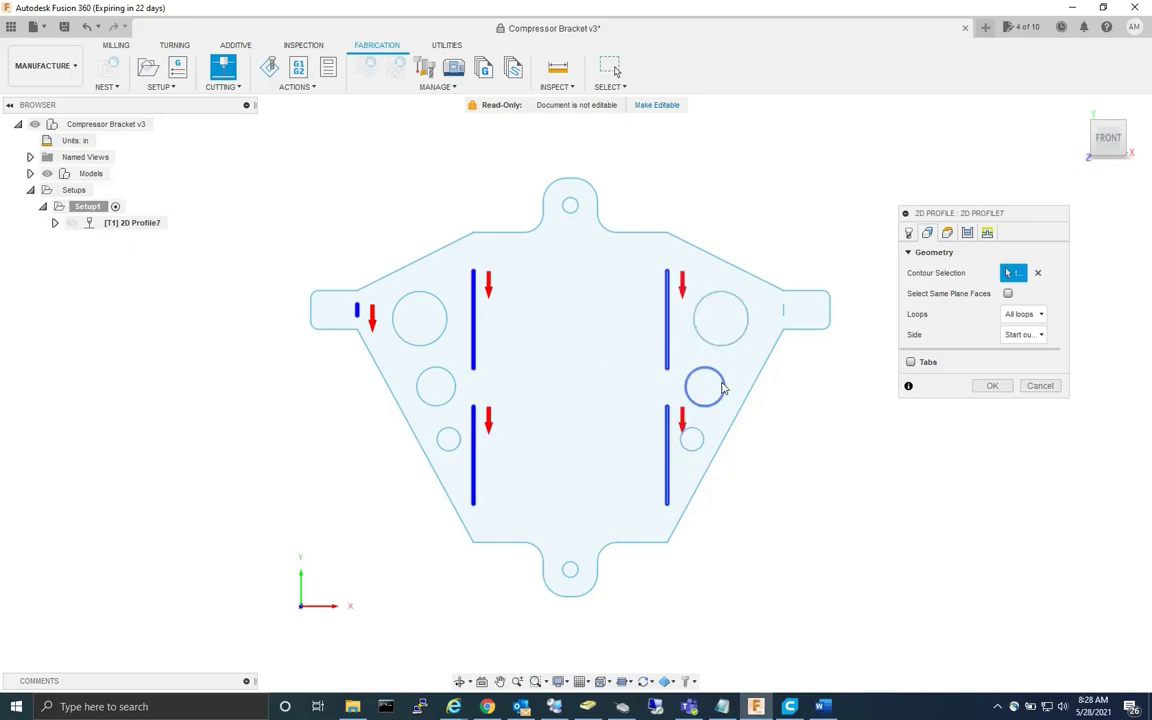
left_click(784, 314)
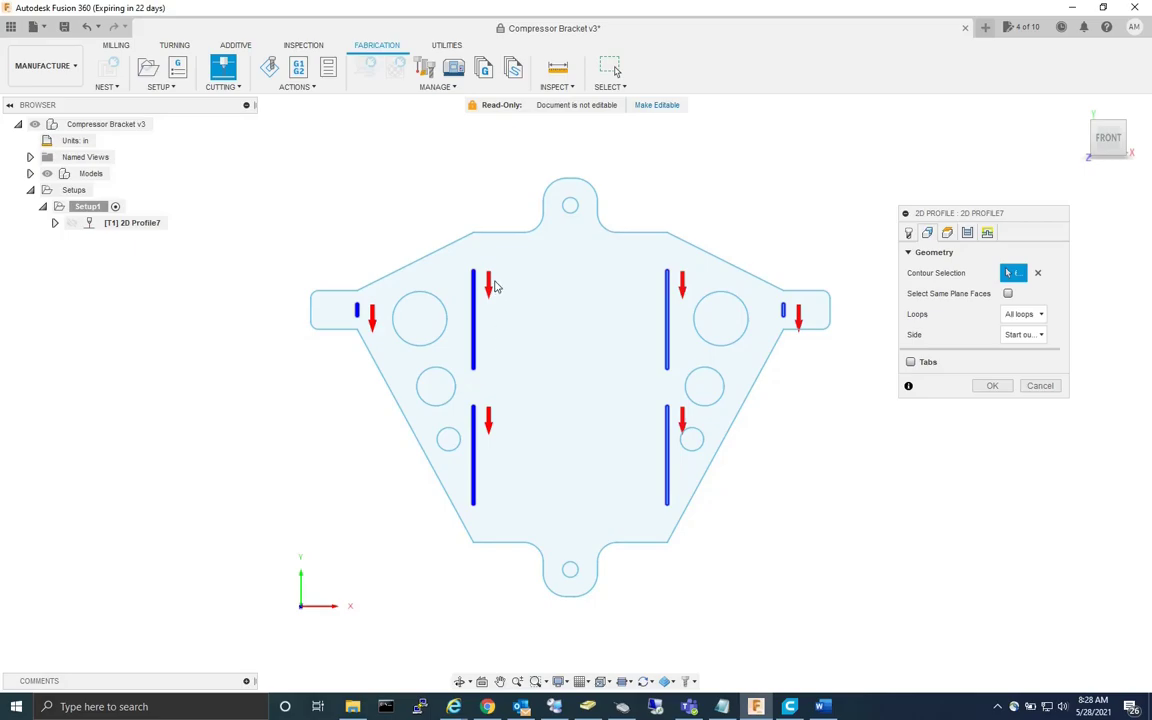
left_click(488, 425)
left_click(685, 423)
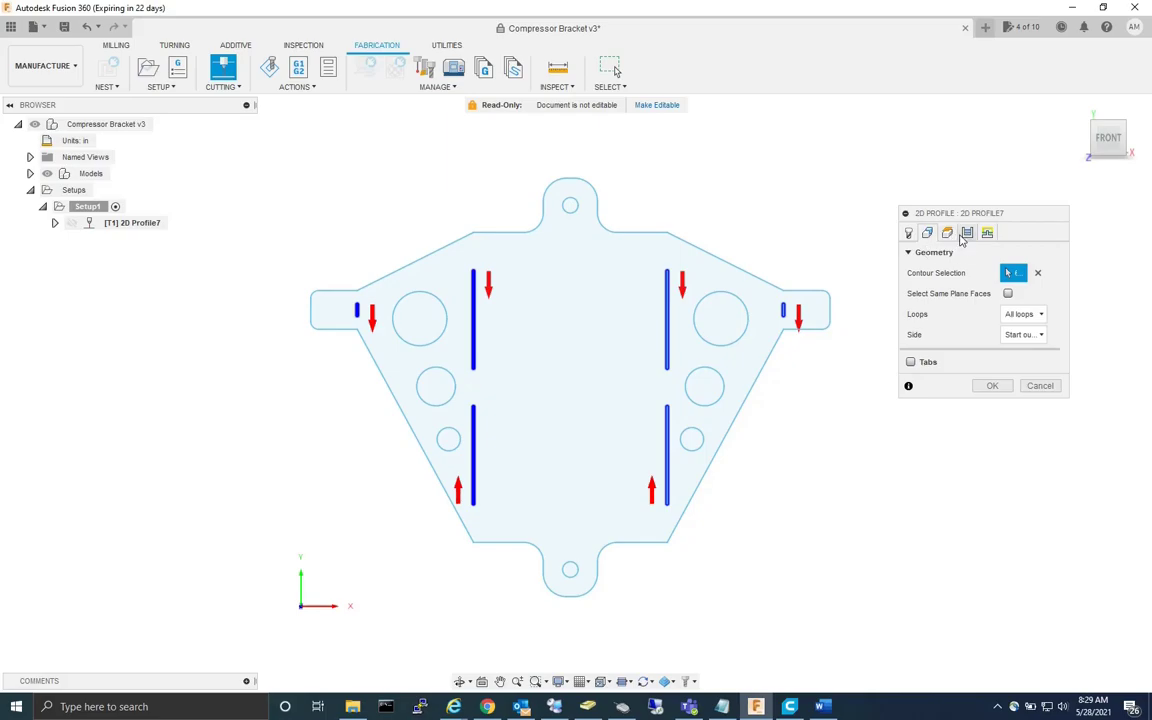
- Set 2D Profile7's sideways compensation to Center
left_click(967, 238)
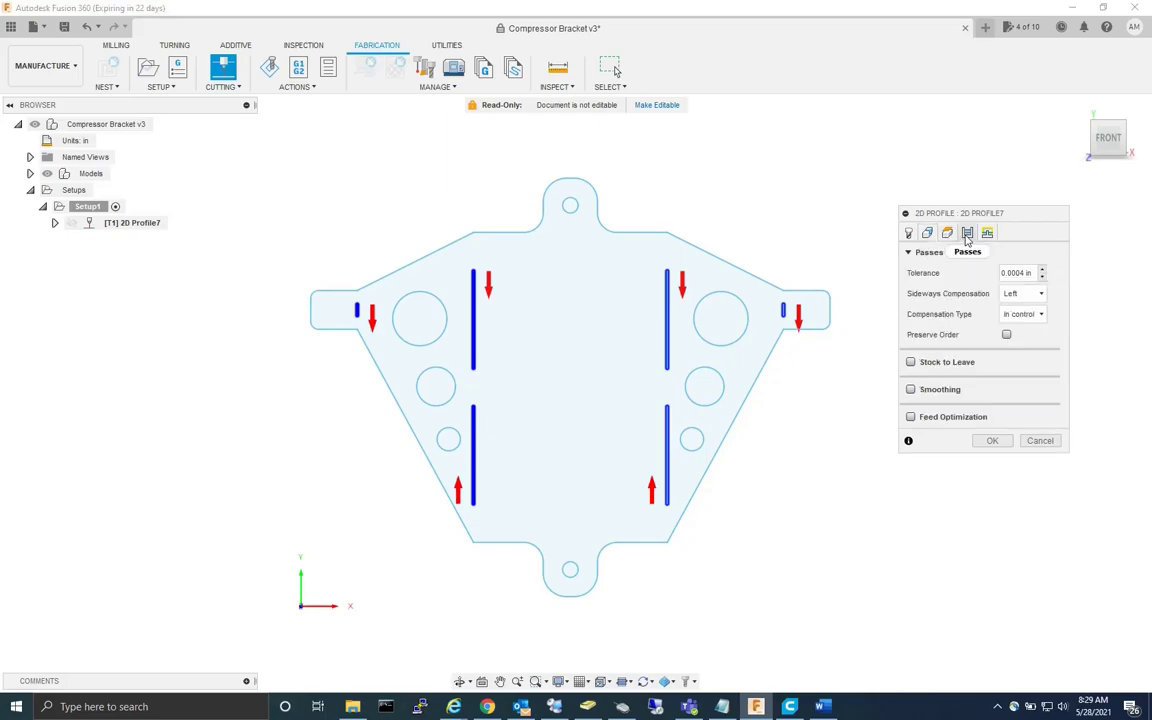
left_click(1045, 295)
left_click(1042, 296)
left_click(1042, 294)
left_click(1020, 327)
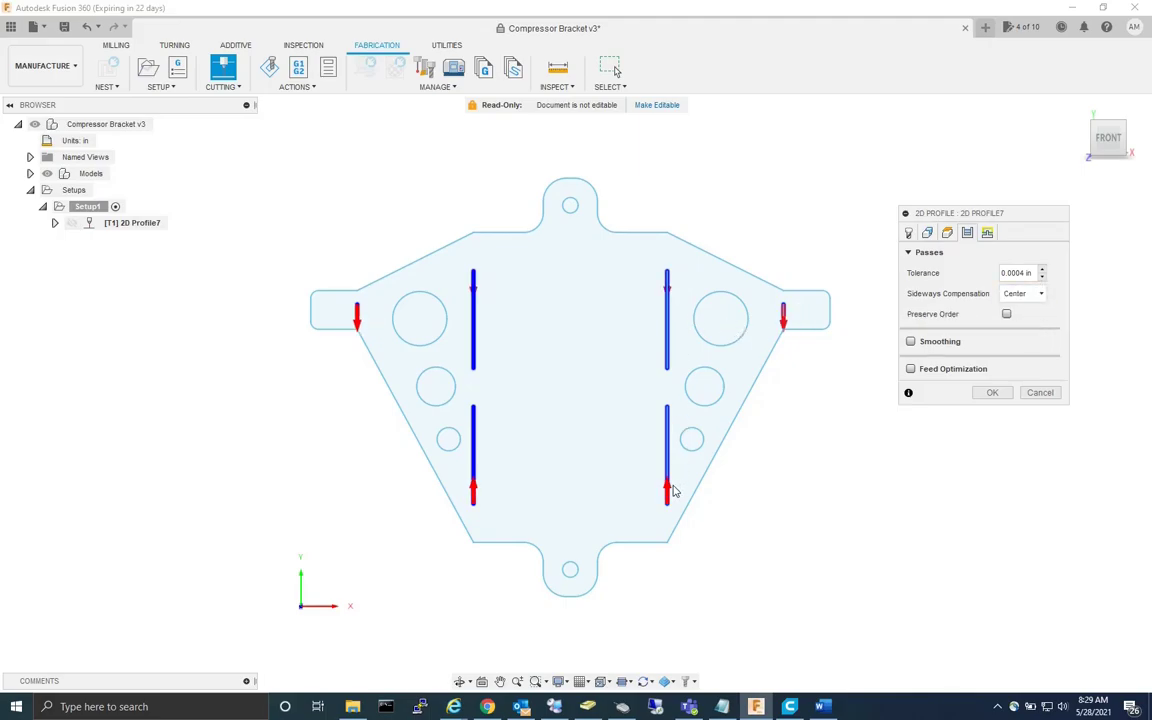
- Turn off the lead-in and lead-out and set pierce clearance to 0
left_click(988, 233)
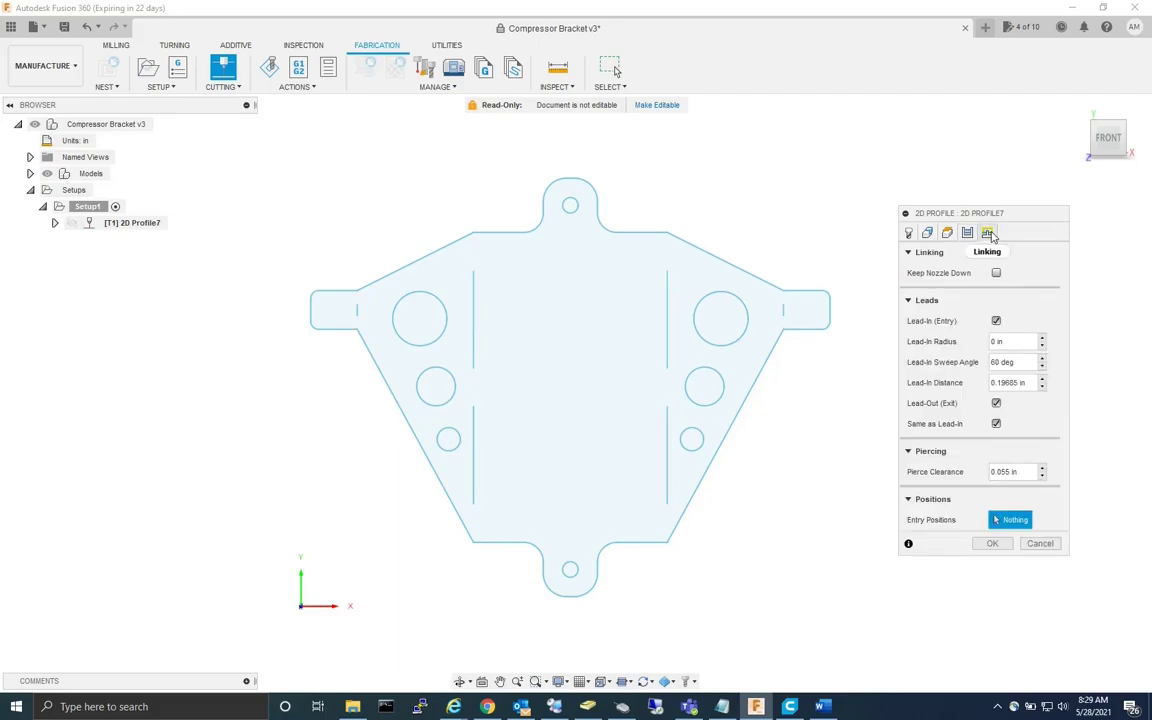
left_click(996, 321)
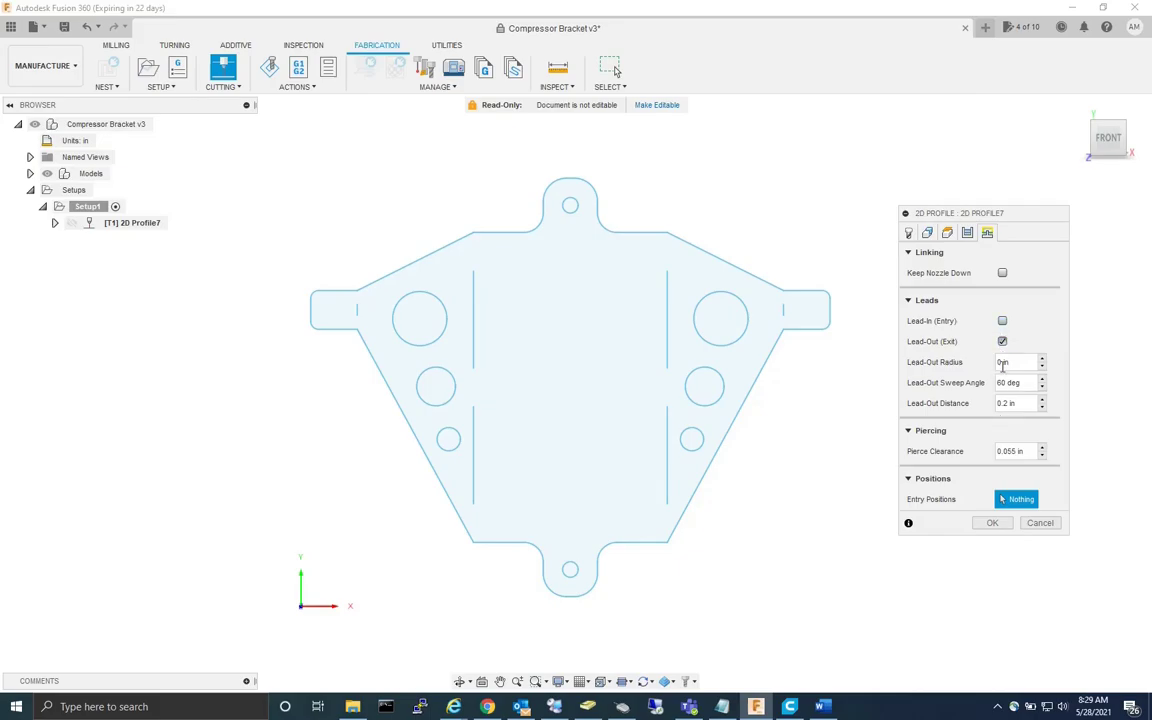
left_click(1003, 342)
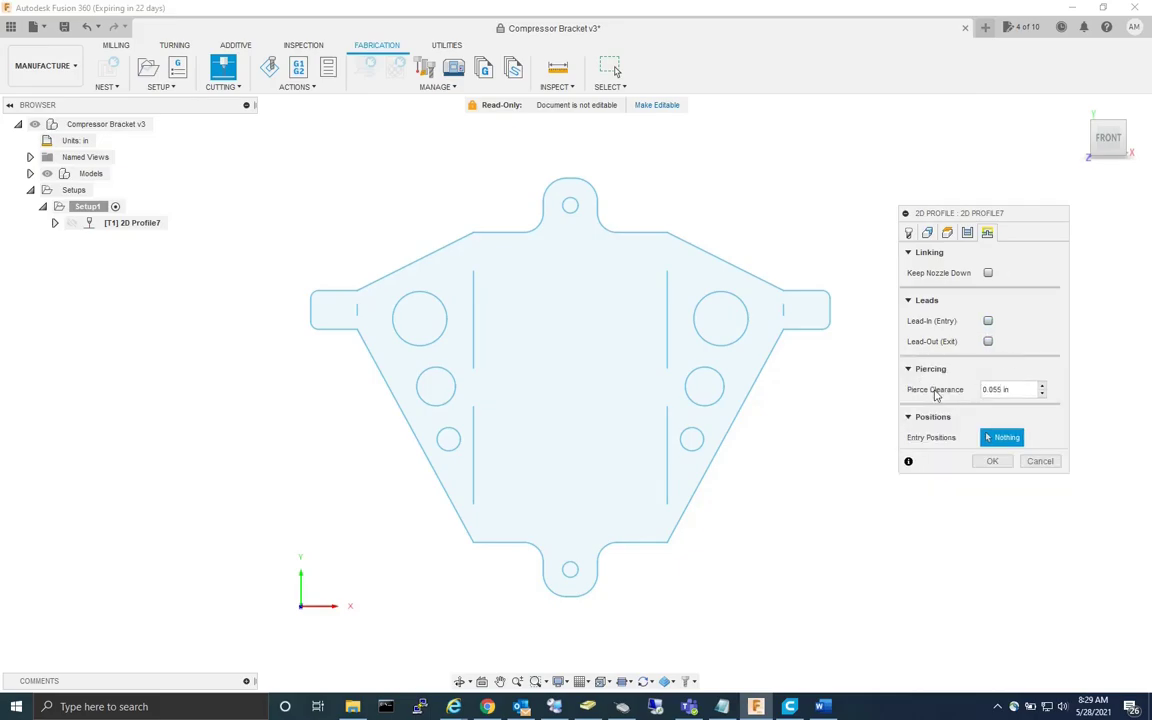
left_click(1023, 389)
type("0")
- Generate the 2D Profile7 toolpath, inspect it up close, then bring up Setup1's actions
left_click(992, 462)
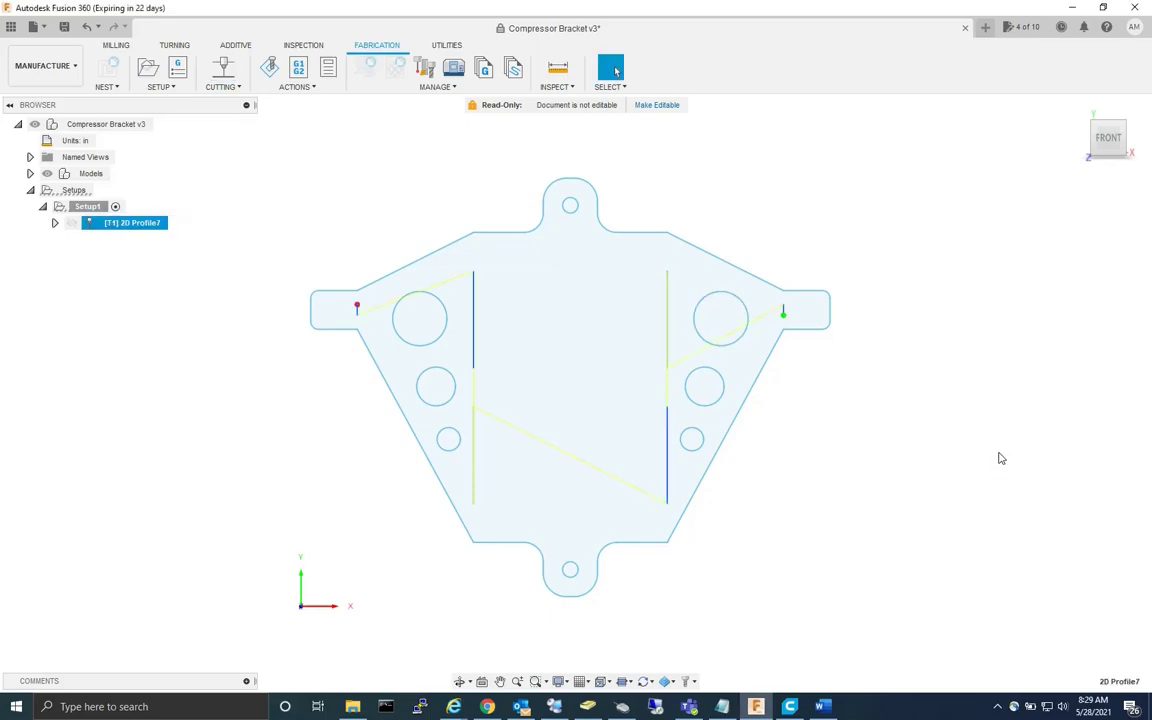
scroll(357, 313, "up", 2)
scroll(358, 311, "up", 3)
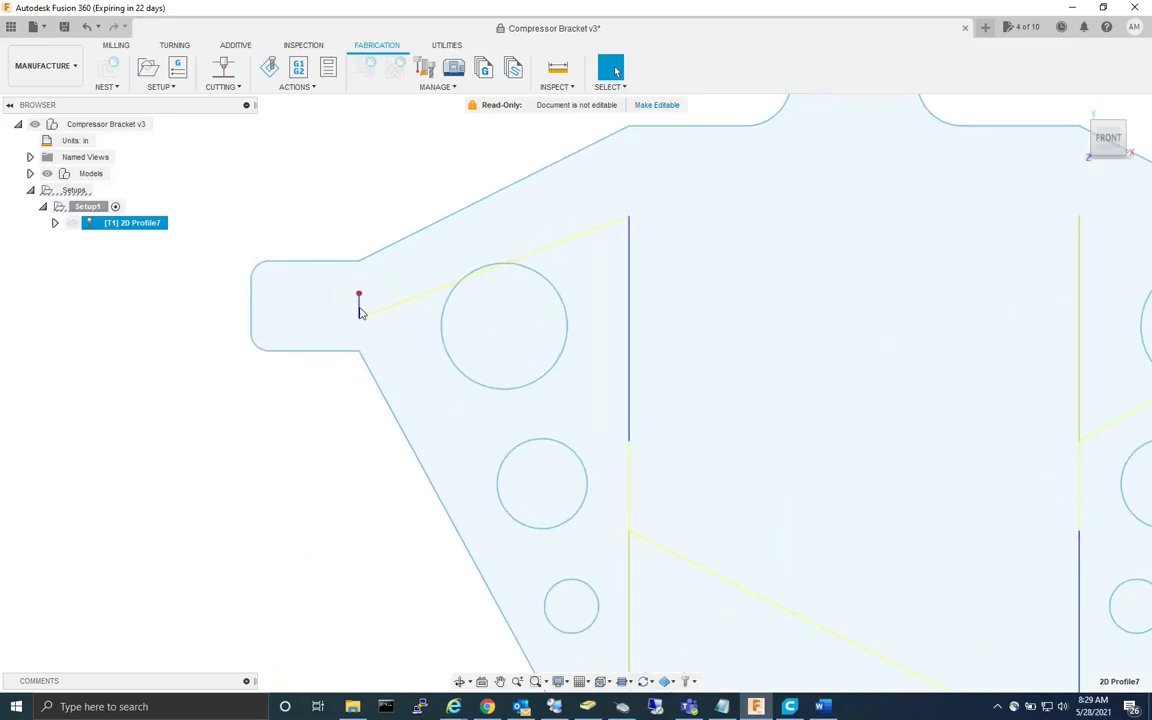
scroll(360, 324, "down", 1)
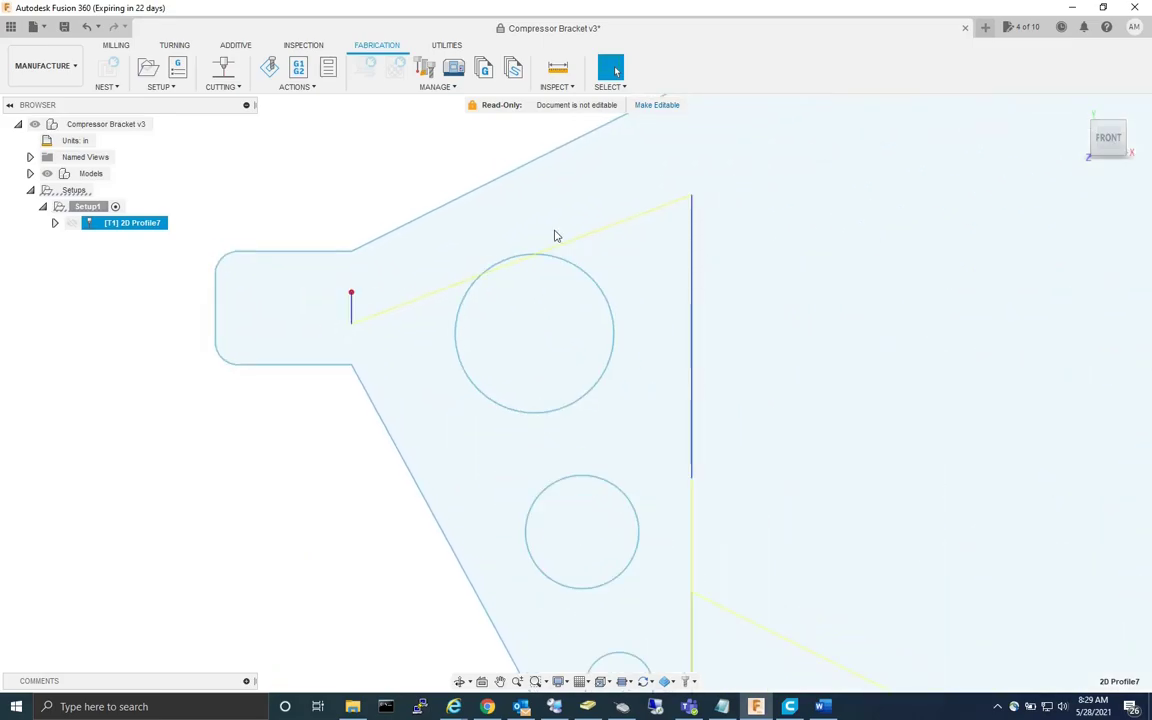
scroll(553, 234, "down", 5)
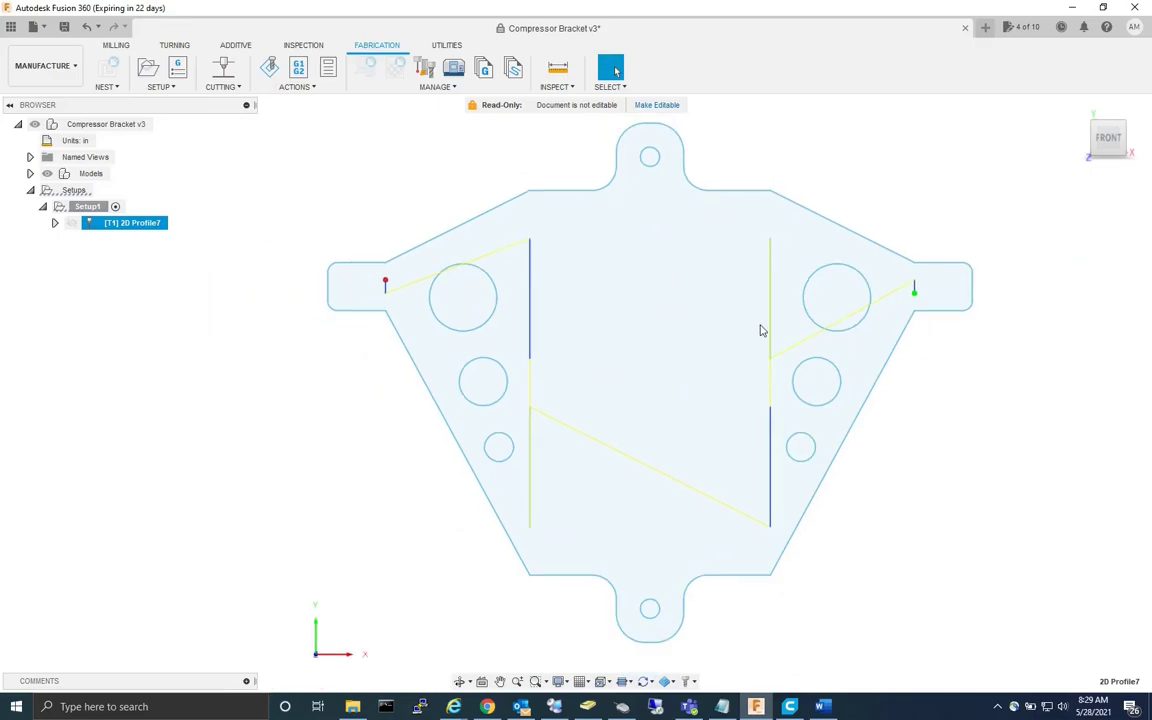
scroll(614, 357, "down", 1)
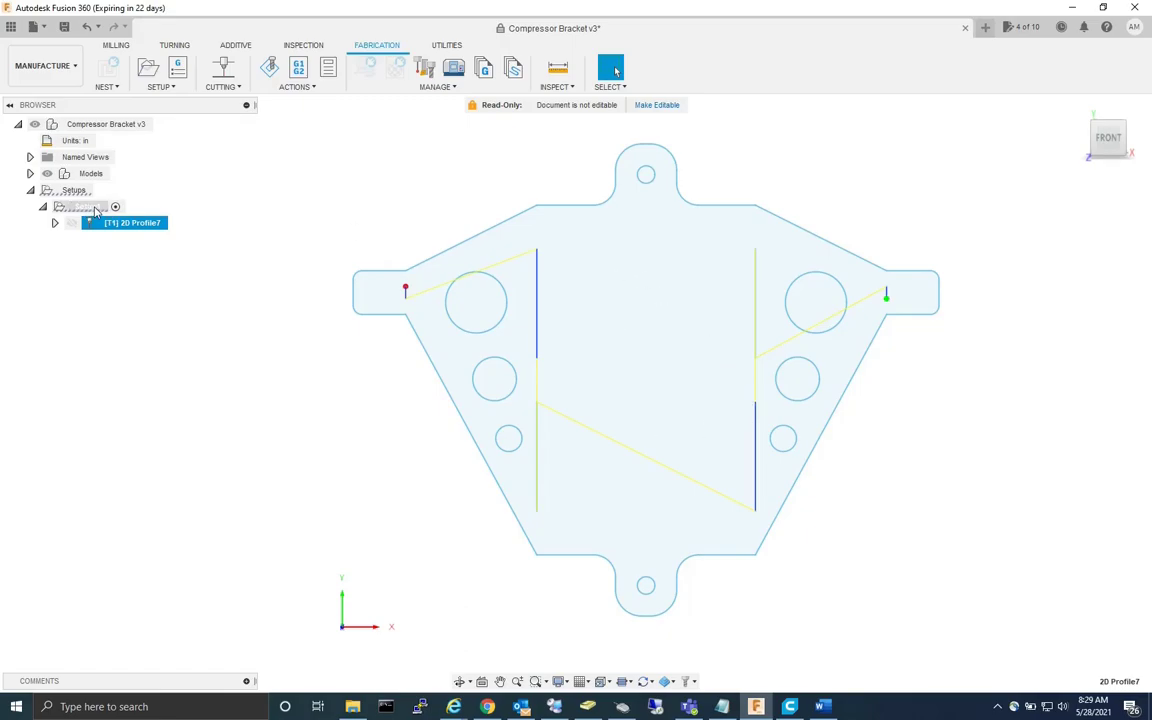
left_click_drag(95, 210, 211, 226)
middle_click_drag(338, 241, 311, 244)
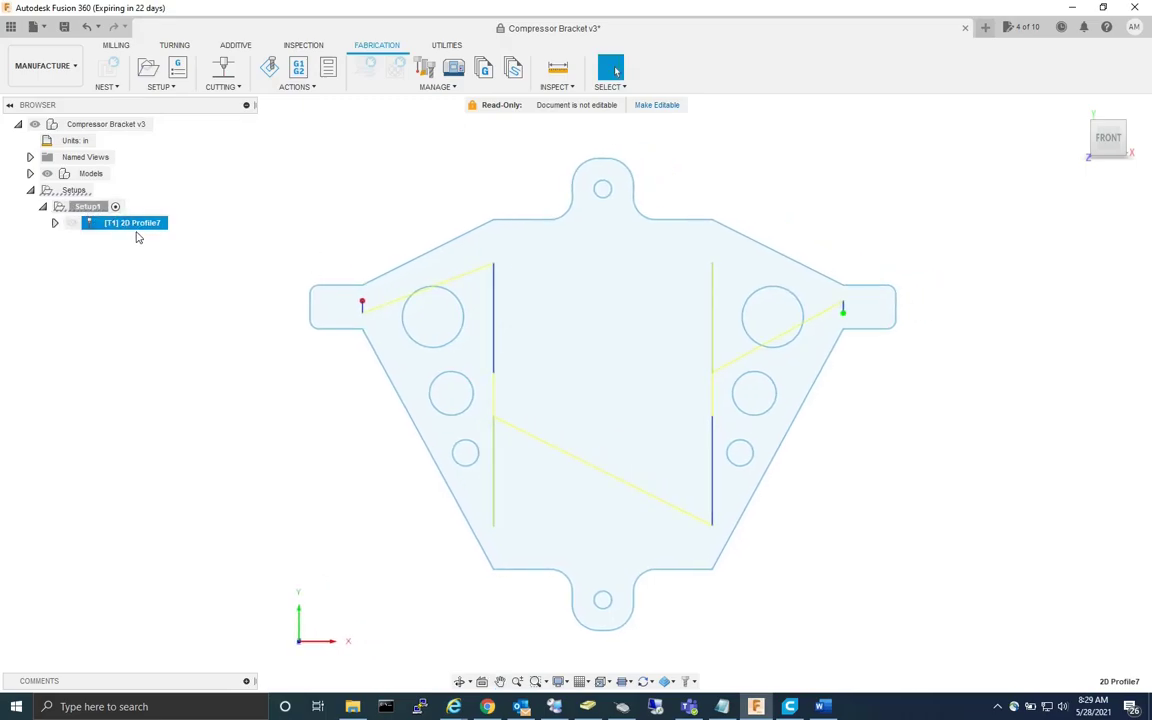
left_click_drag(80, 206, 86, 208)
right_click_drag(91, 210, 92, 210)
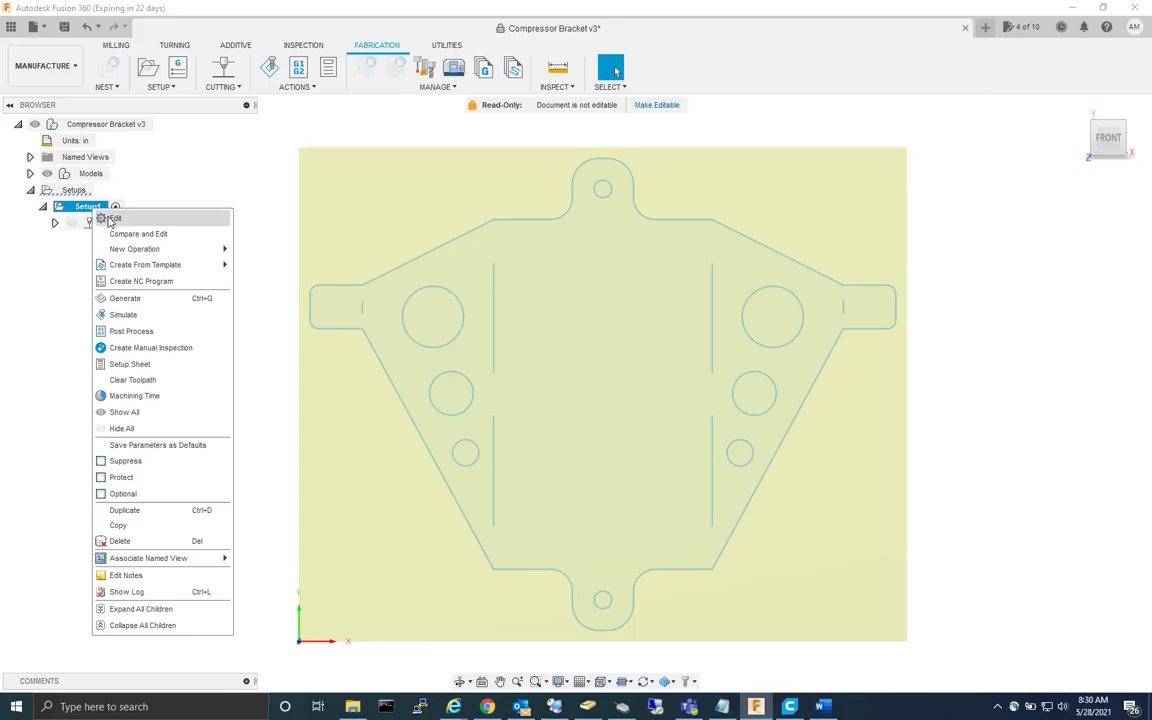
- Create a new 2D Profile cutting operation under Setup1
mouse_move(138, 250)
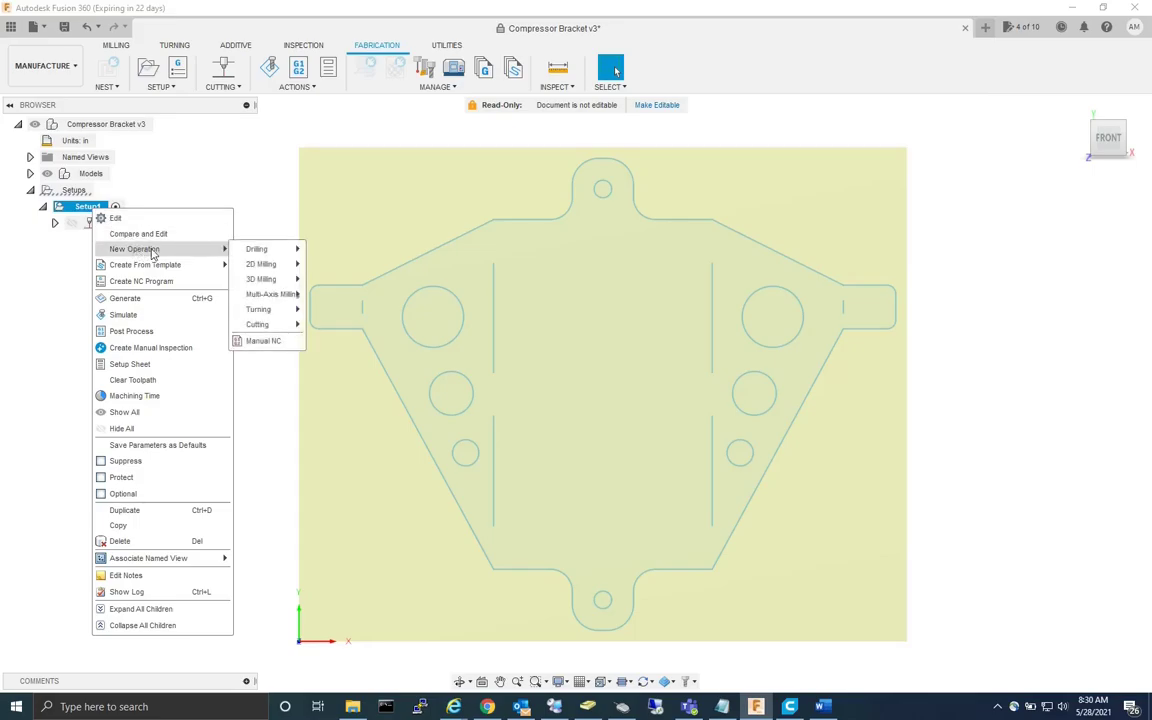
mouse_move(270, 330)
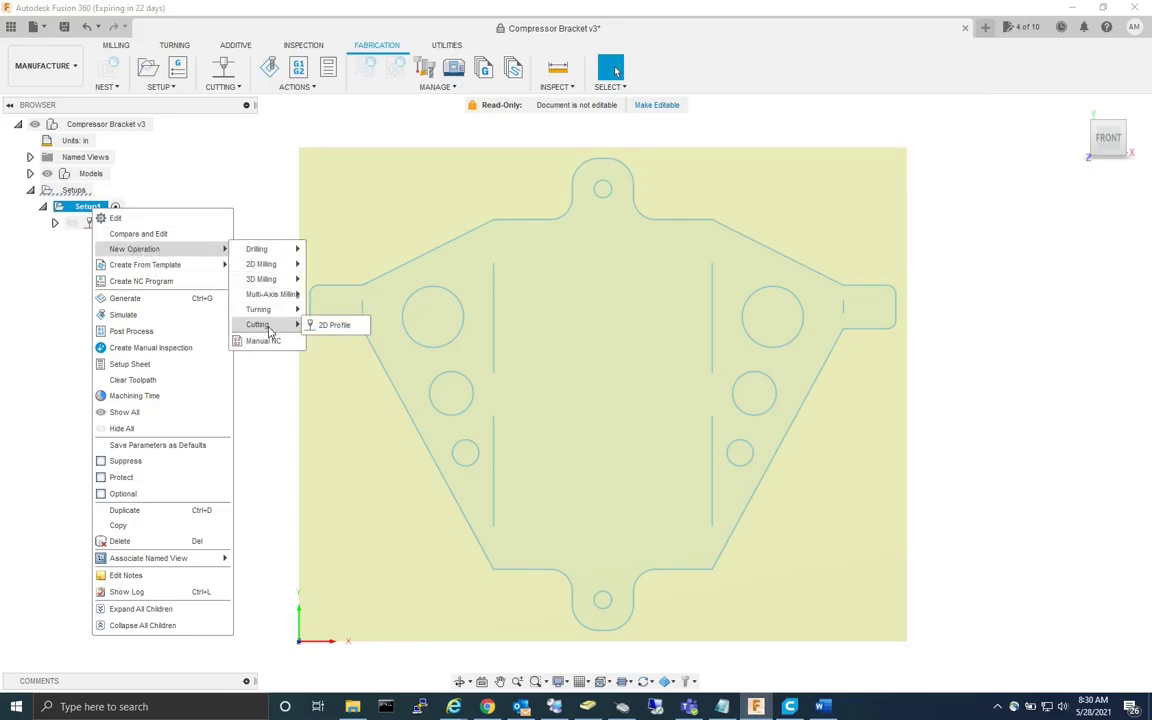
left_click(336, 326)
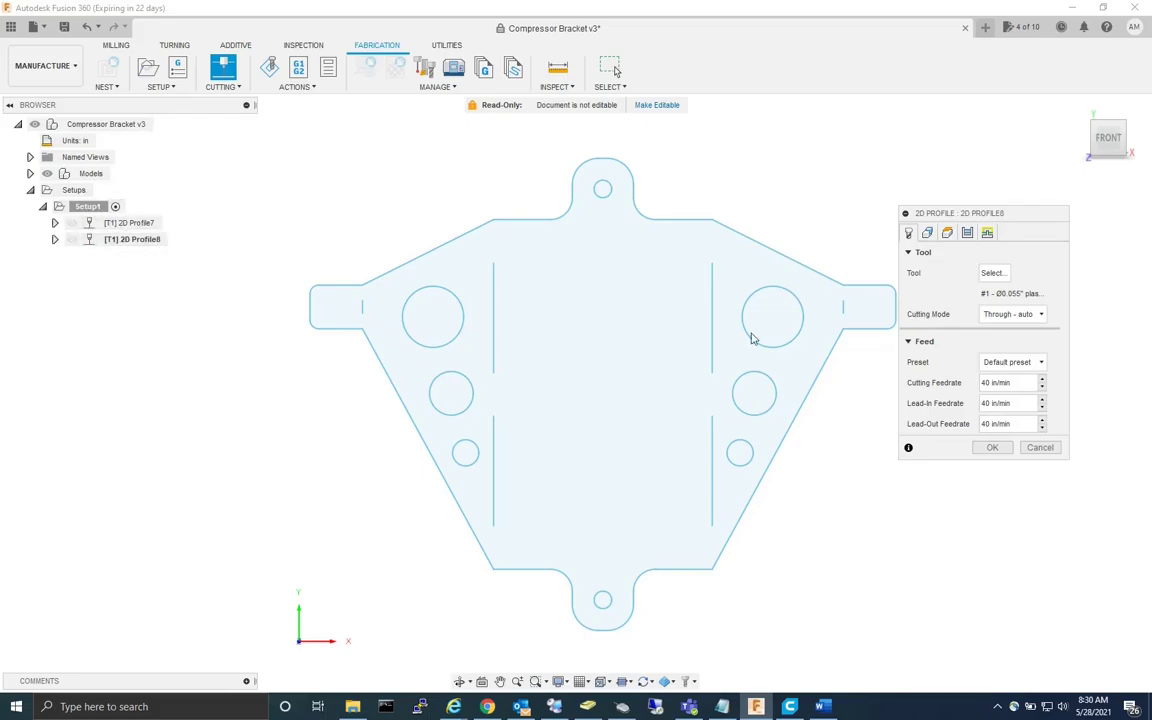
left_click_drag(986, 218, 1003, 225)
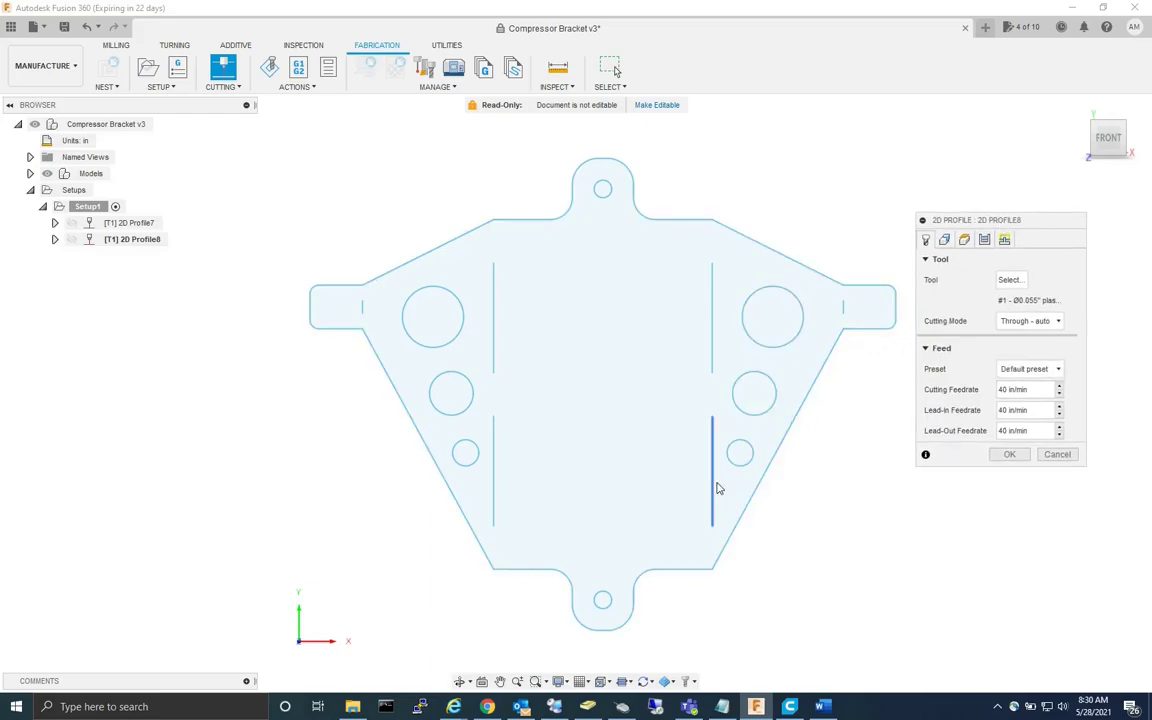
left_click(944, 239)
left_click(925, 239)
- Assign the RazorCut 45A plasma cutter from Local > Library to 2D Profile8
left_click(1012, 284)
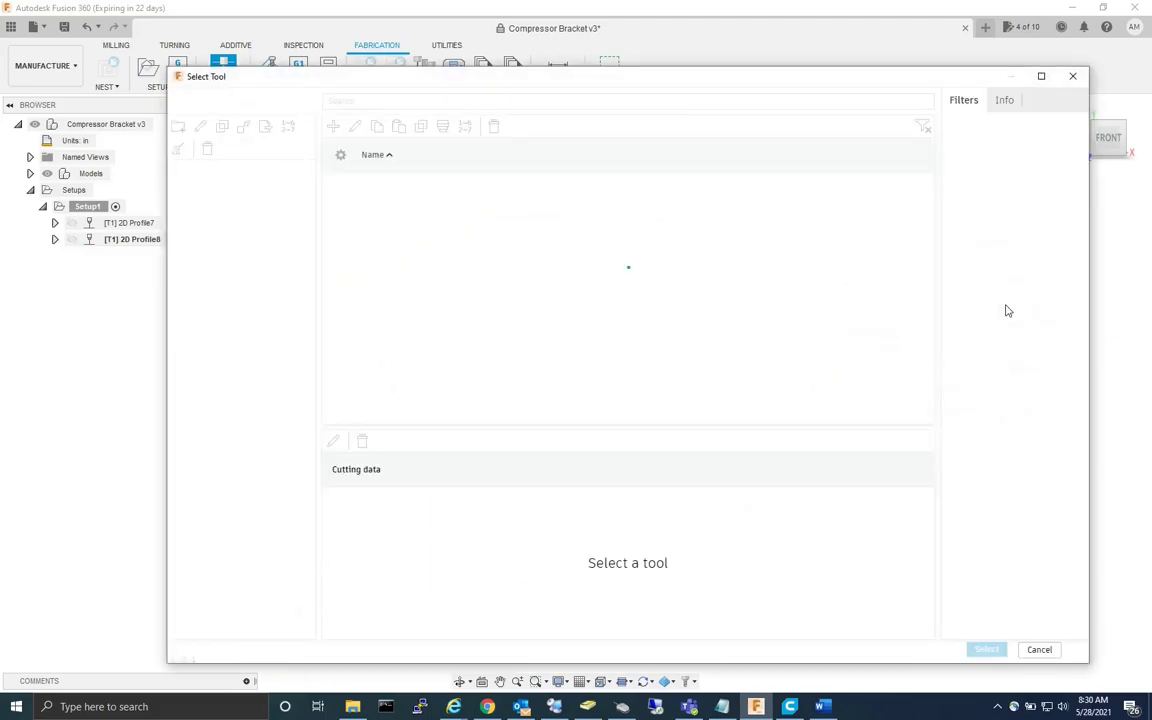
left_click(224, 265)
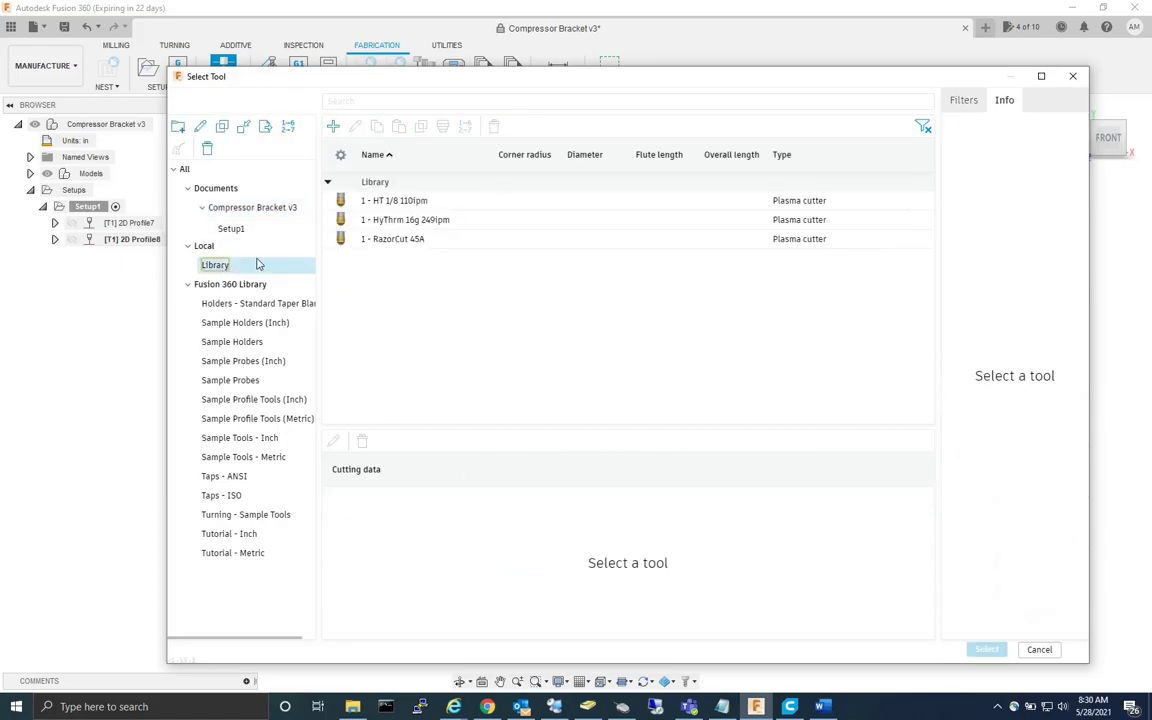
left_click(378, 239)
left_click(984, 649)
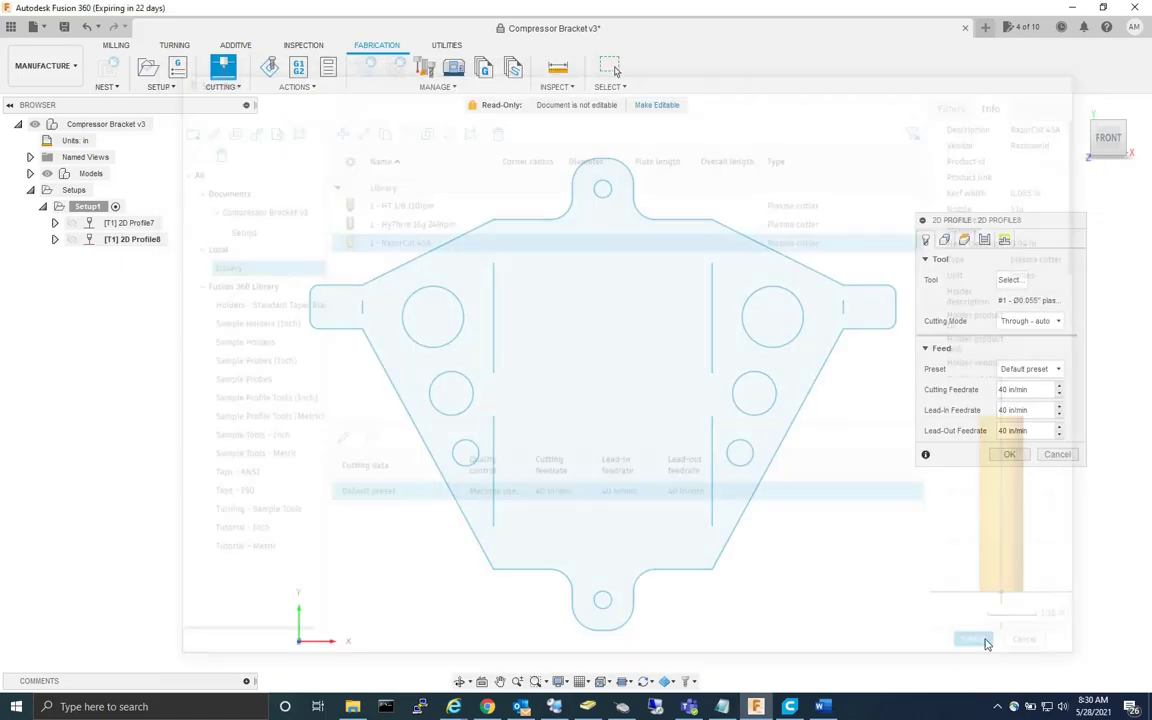
left_click(944, 239)
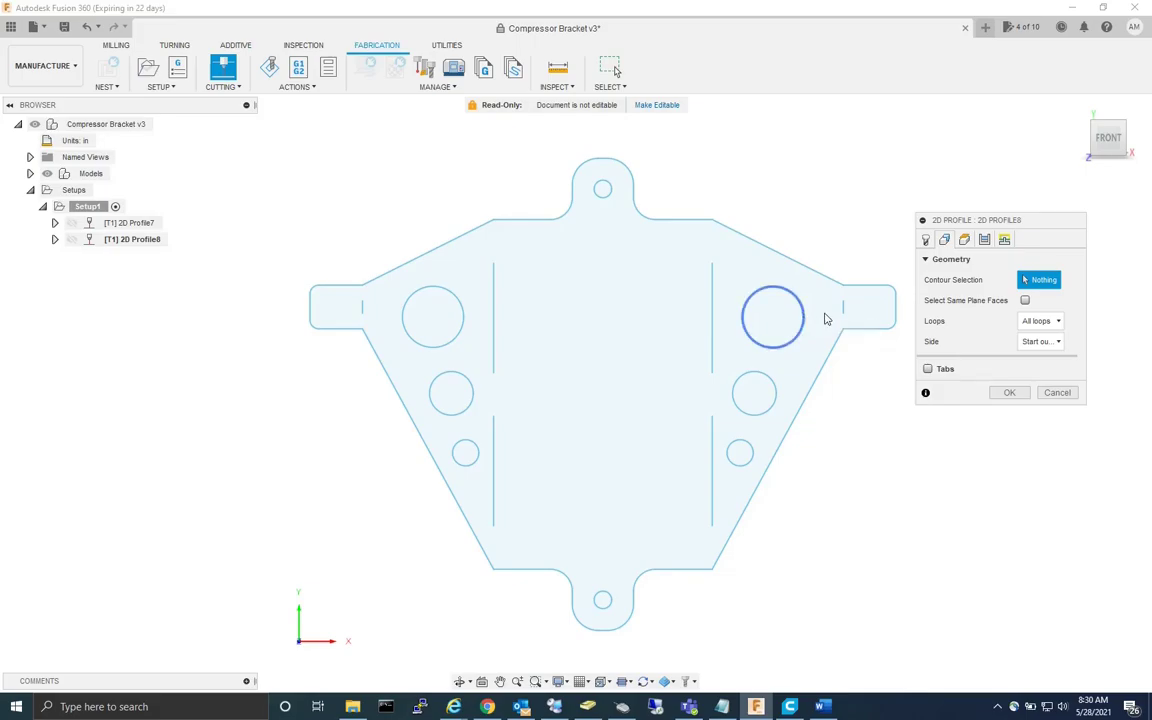
- Pick the two large and two medium upper holes as 2D Profile8 contours
left_click(1004, 239)
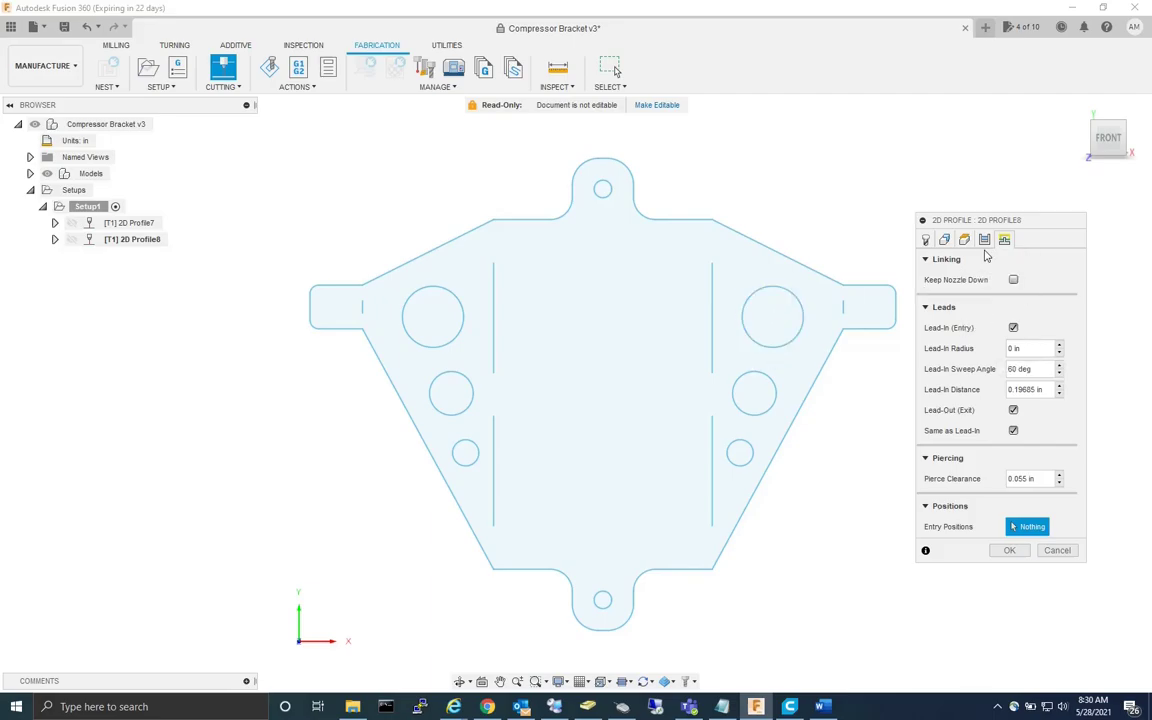
left_click(945, 246)
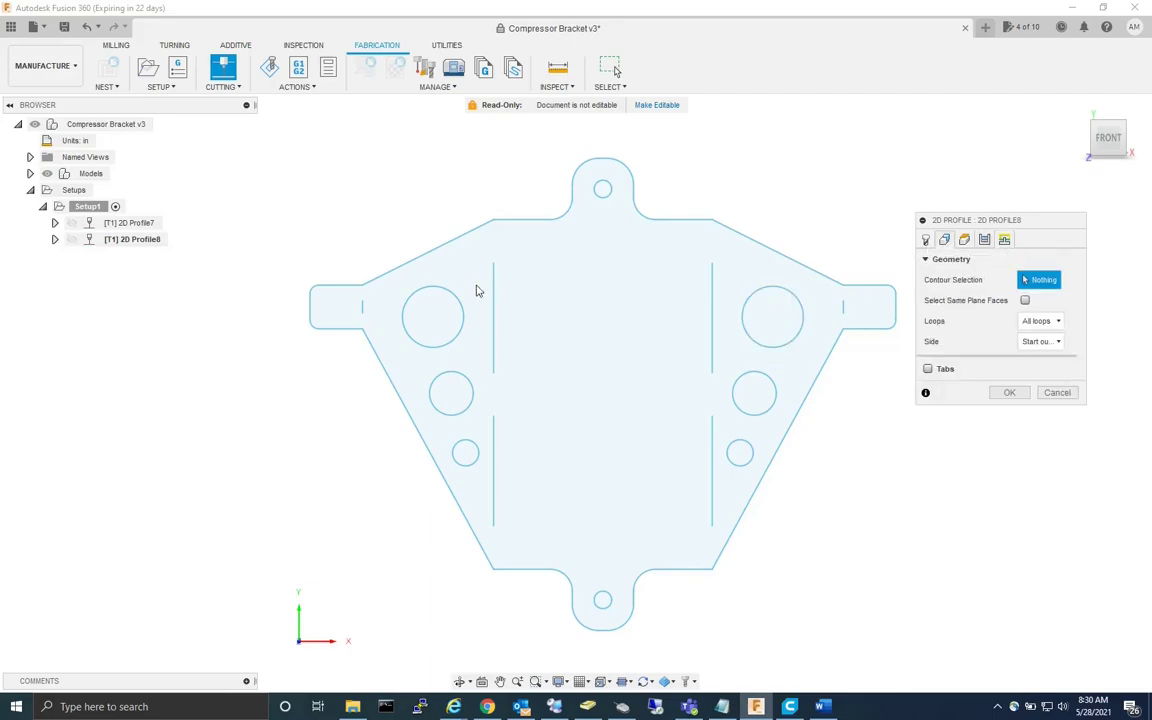
left_click(448, 299)
left_click(454, 379)
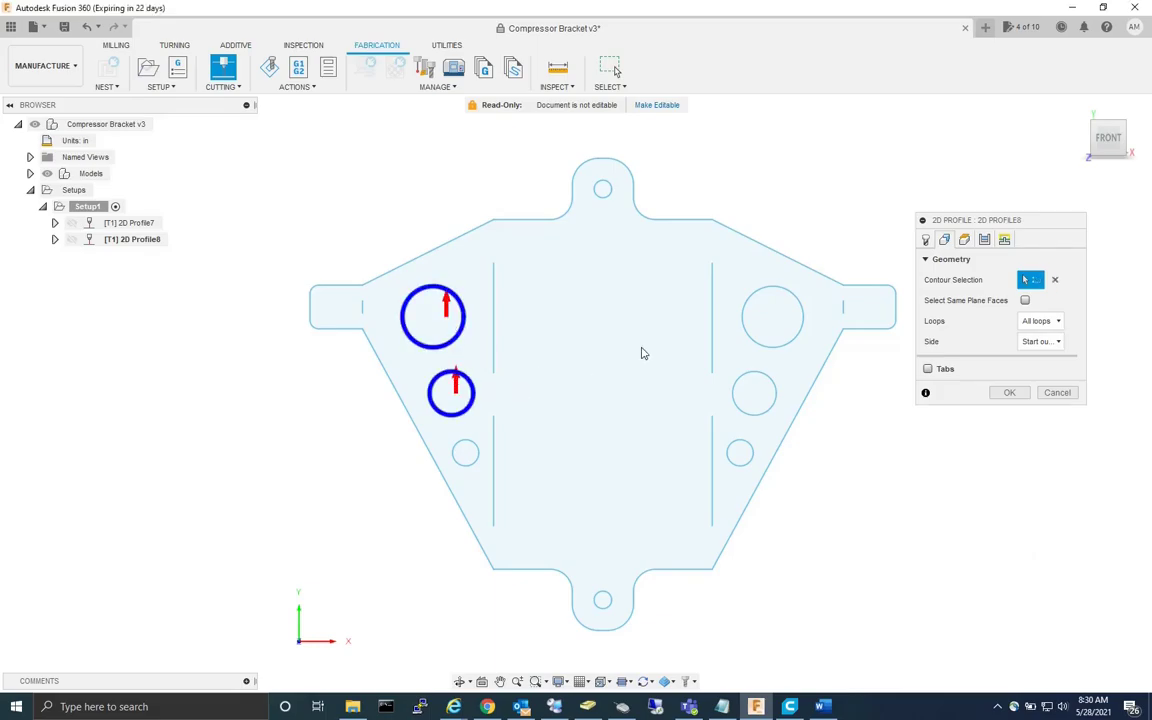
left_click(786, 298)
left_click(760, 380)
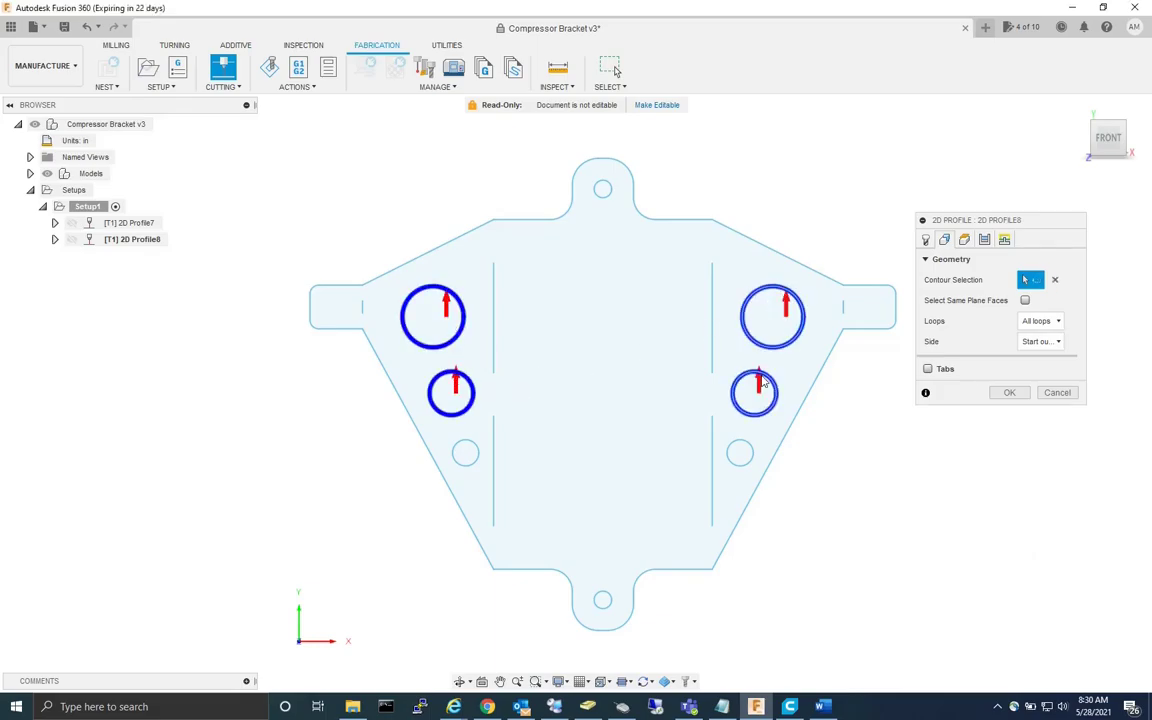
- Use In computer compensation and .08 in, 90° lead-ins, then generate the toolpath
left_click(985, 240)
left_click(1050, 321)
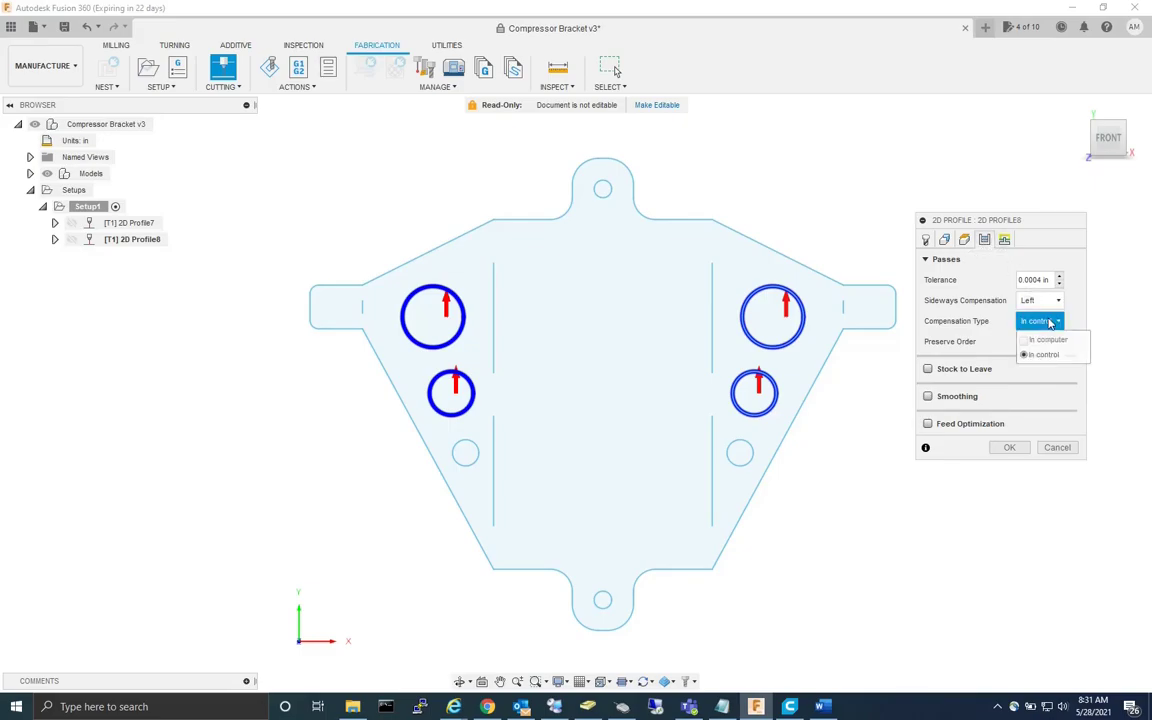
left_click(1046, 339)
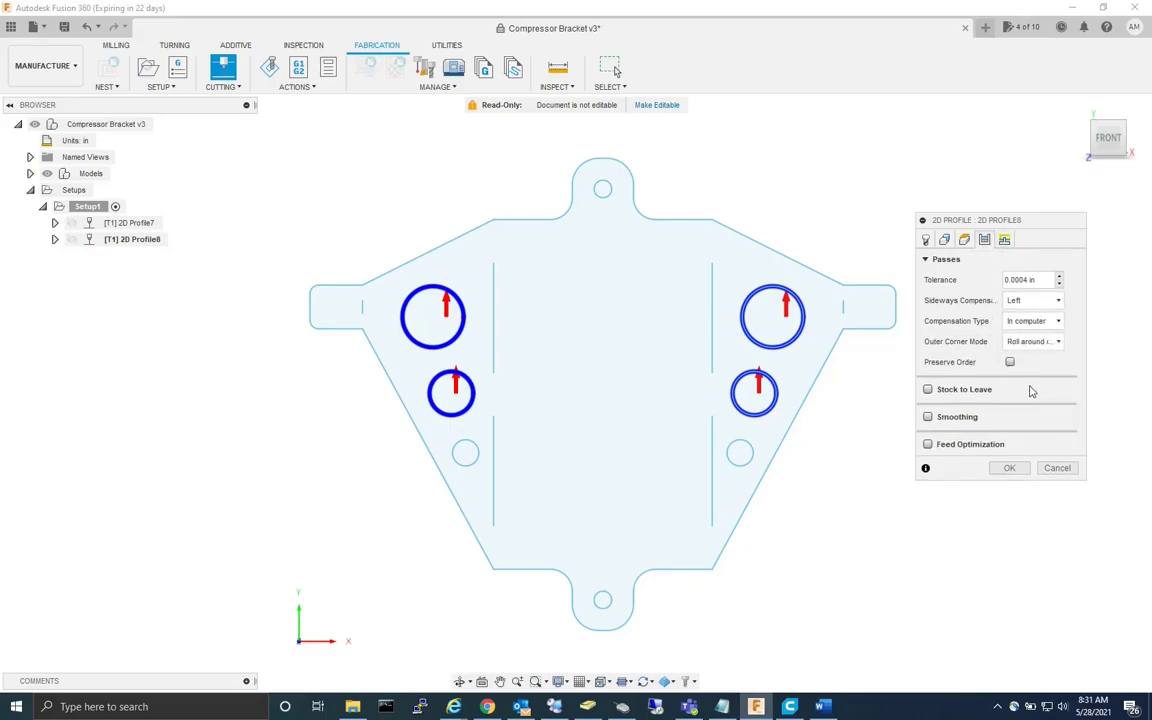
left_click(1005, 241)
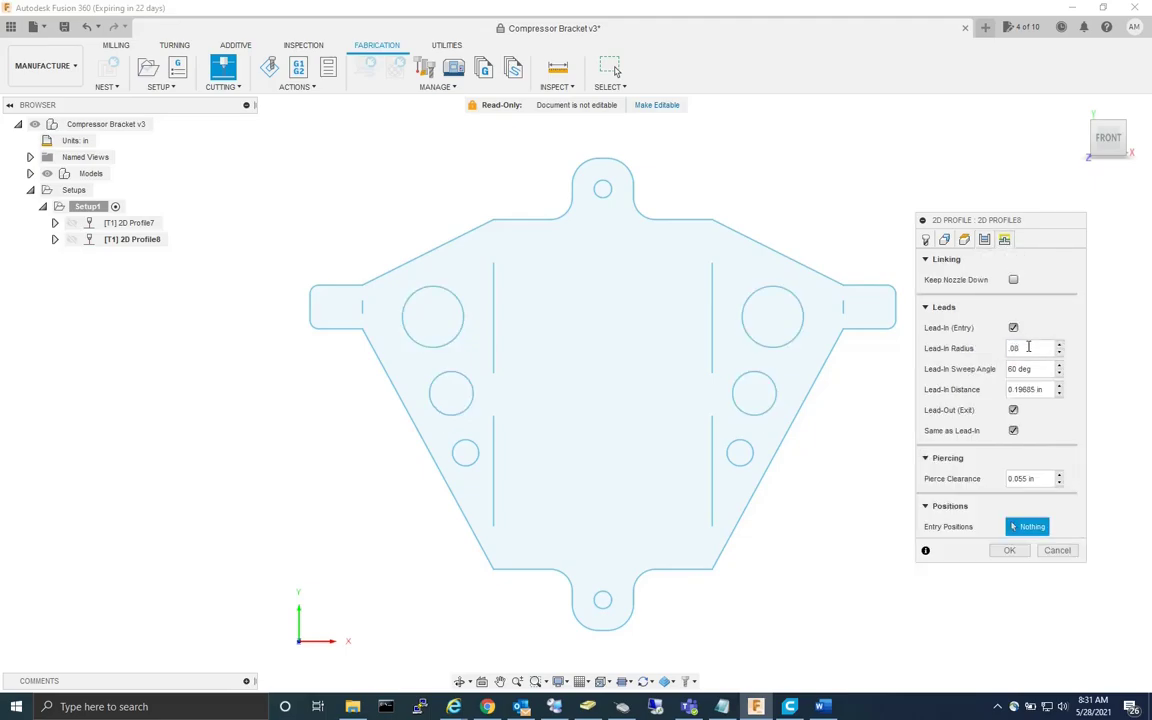
key("Tab")
type("90")
key("Tab")
type(".0")
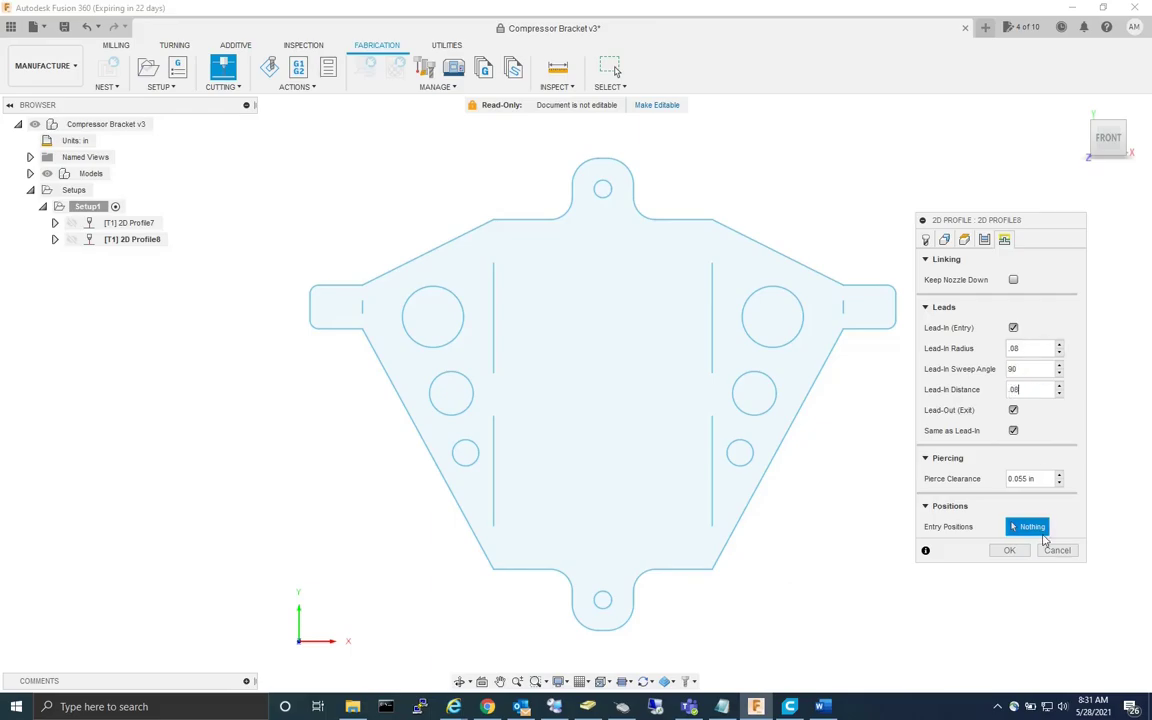
left_click(1020, 553)
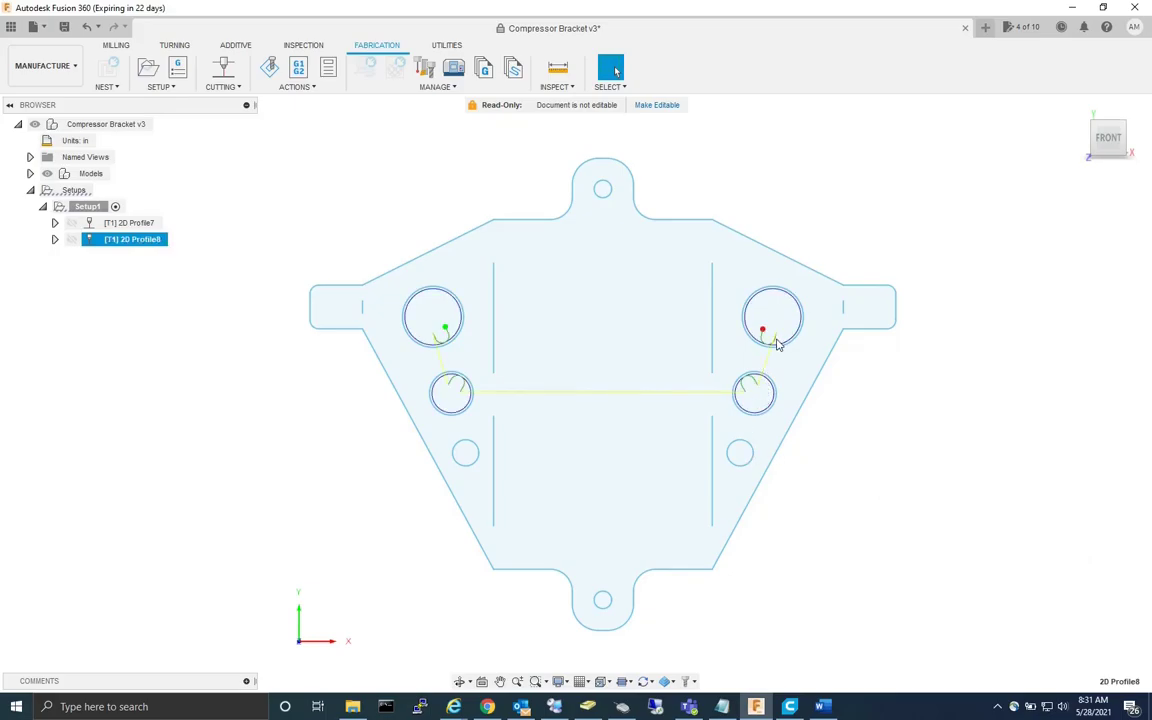
- Create another 2D Profile cutting operation under Setup1
right_click(91, 210)
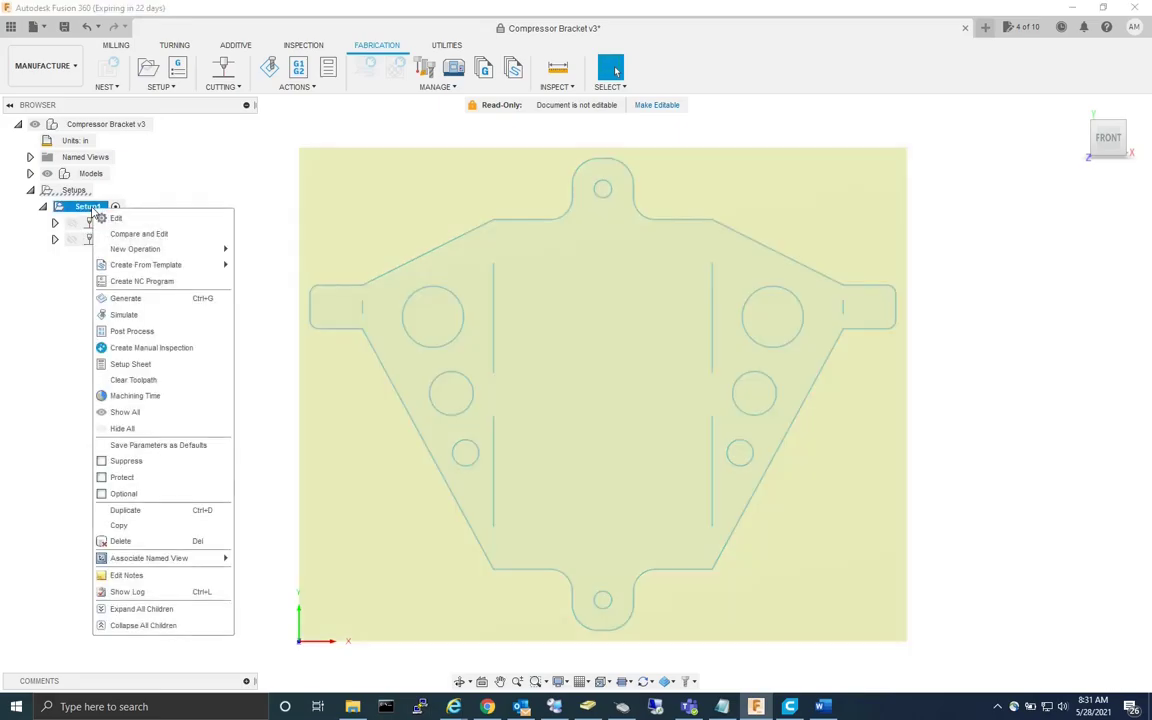
mouse_move(140, 252)
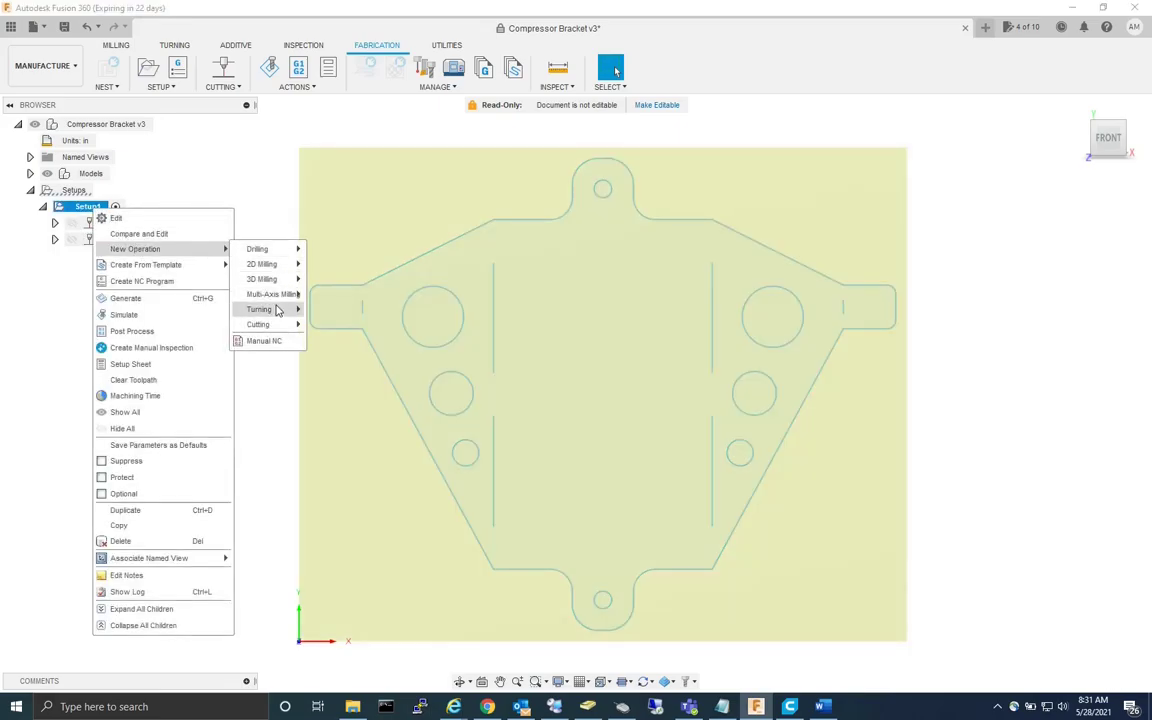
mouse_move(285, 324)
left_click(336, 326)
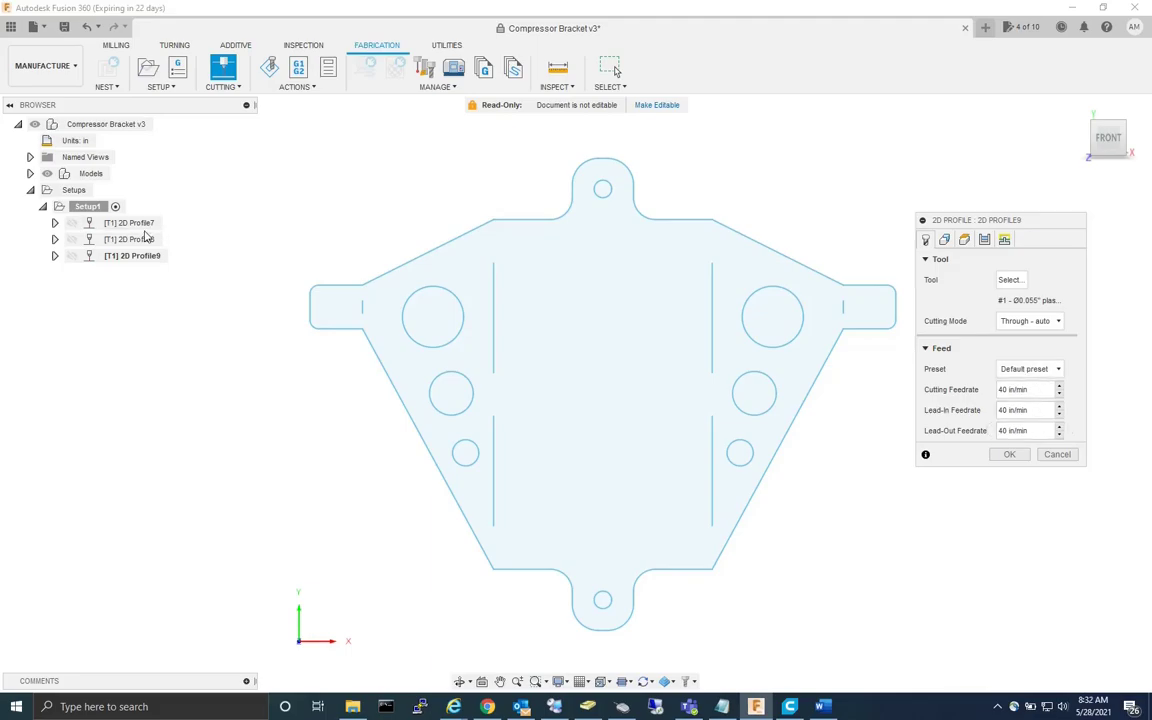
- Set the cutting, lead-in and lead-out feedrates of 2D Profile9 to 60
left_click(1035, 390)
type("6060")
left_click(1037, 430)
type("60")
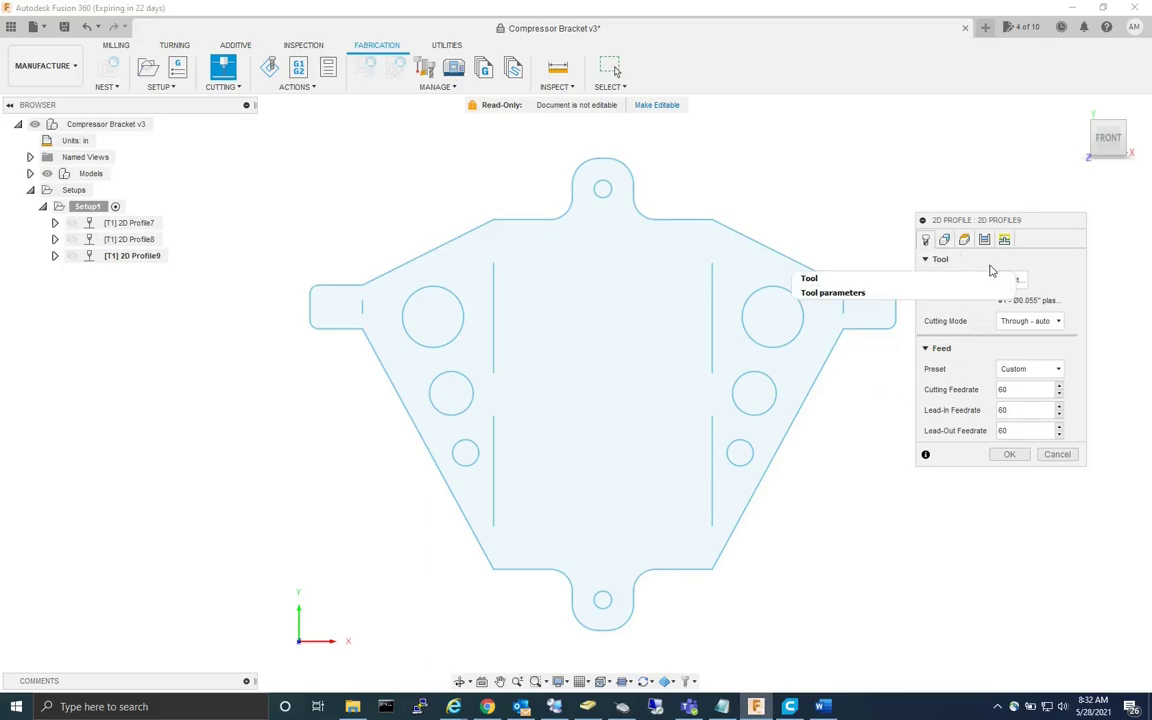
- Pick the four small holes as 2D Profile9 contours
left_click(944, 239)
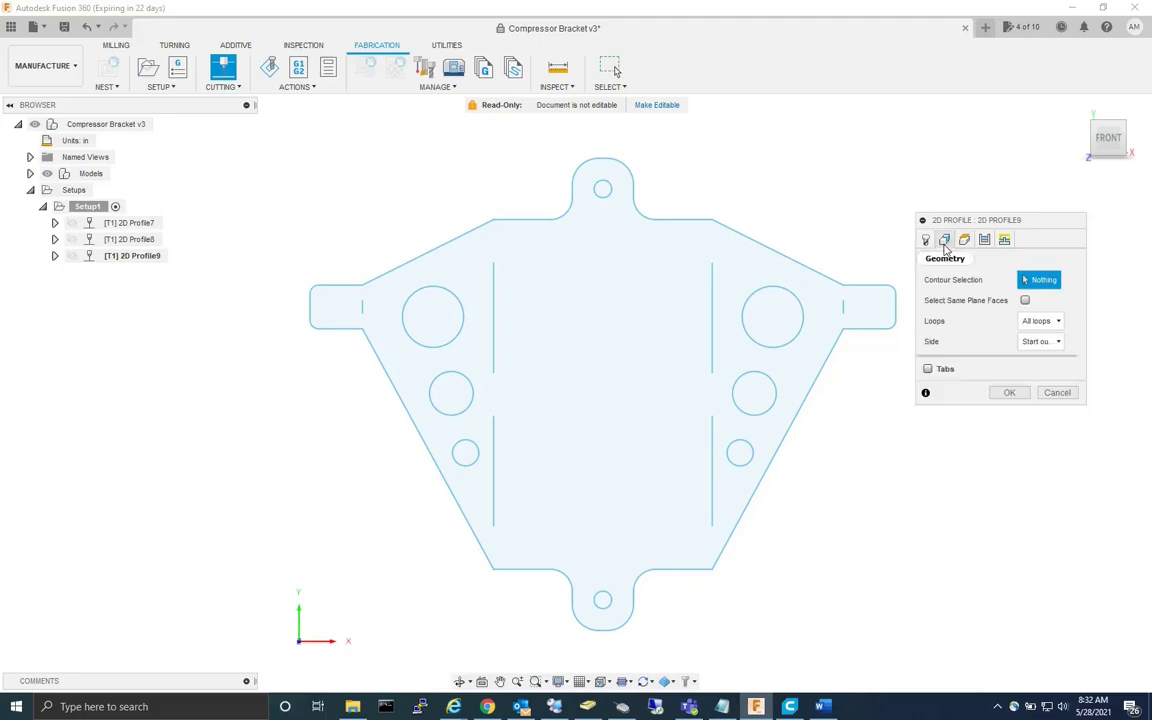
left_click(465, 450)
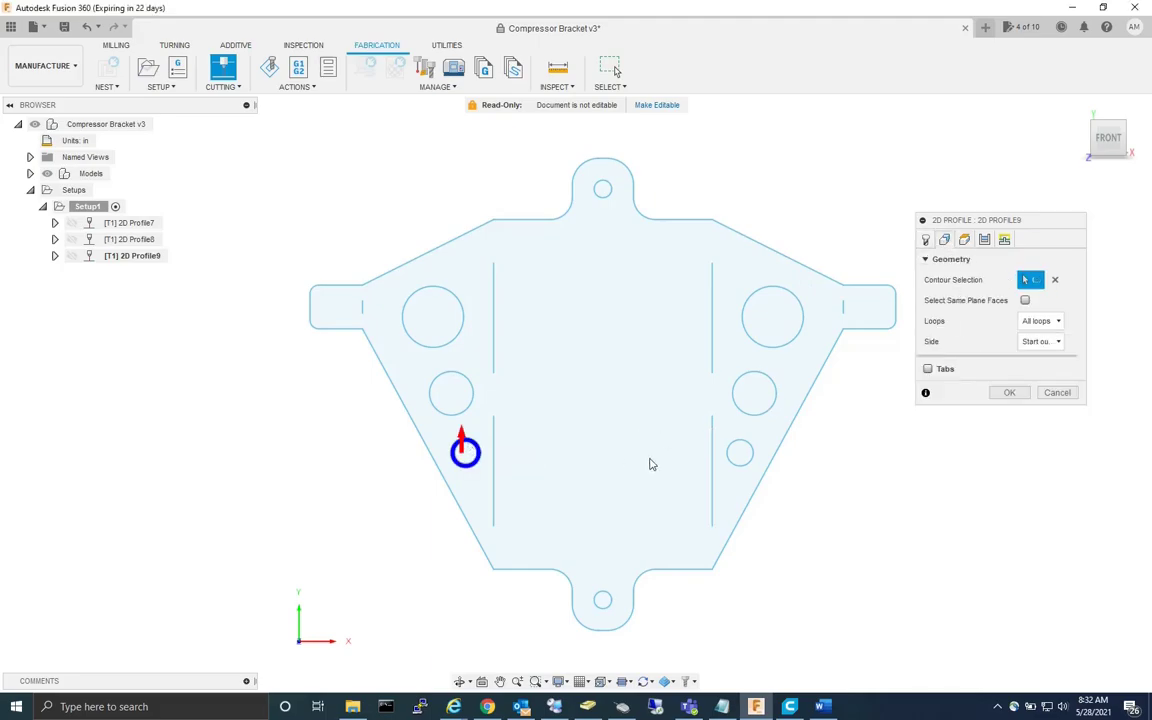
left_click(737, 453)
left_click(603, 188)
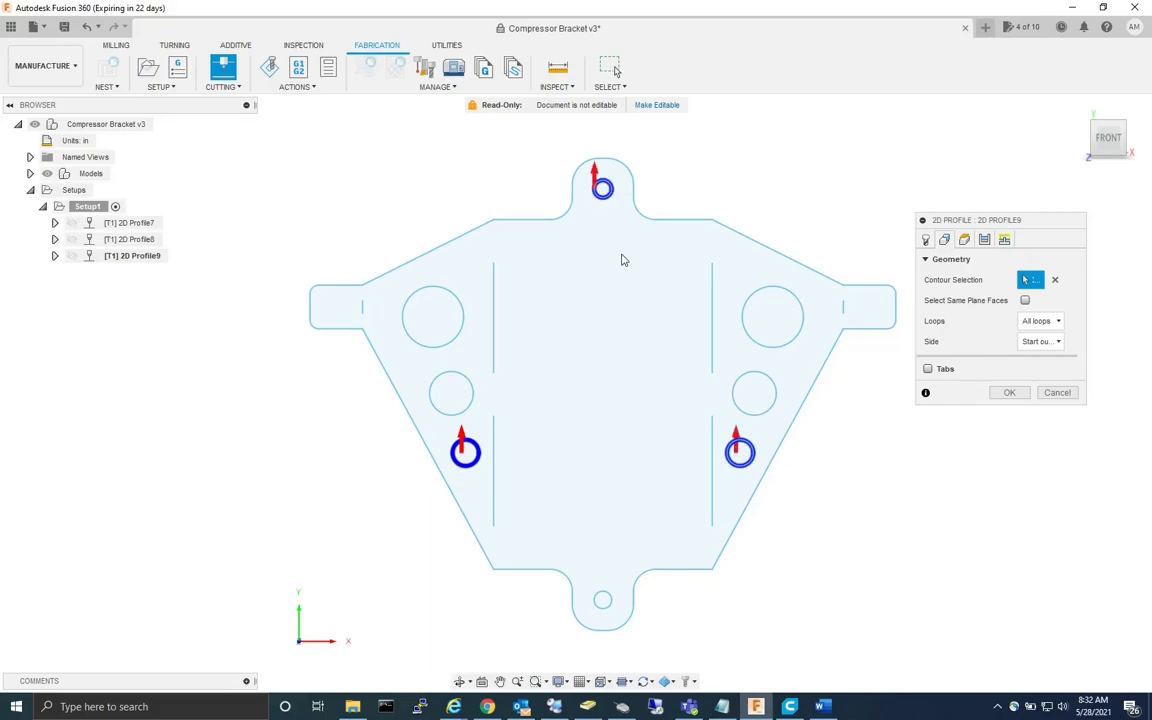
left_click(602, 599)
- Use In computer compensation with lead-in radius .04, sweep 90° and distance .04
left_click(984, 239)
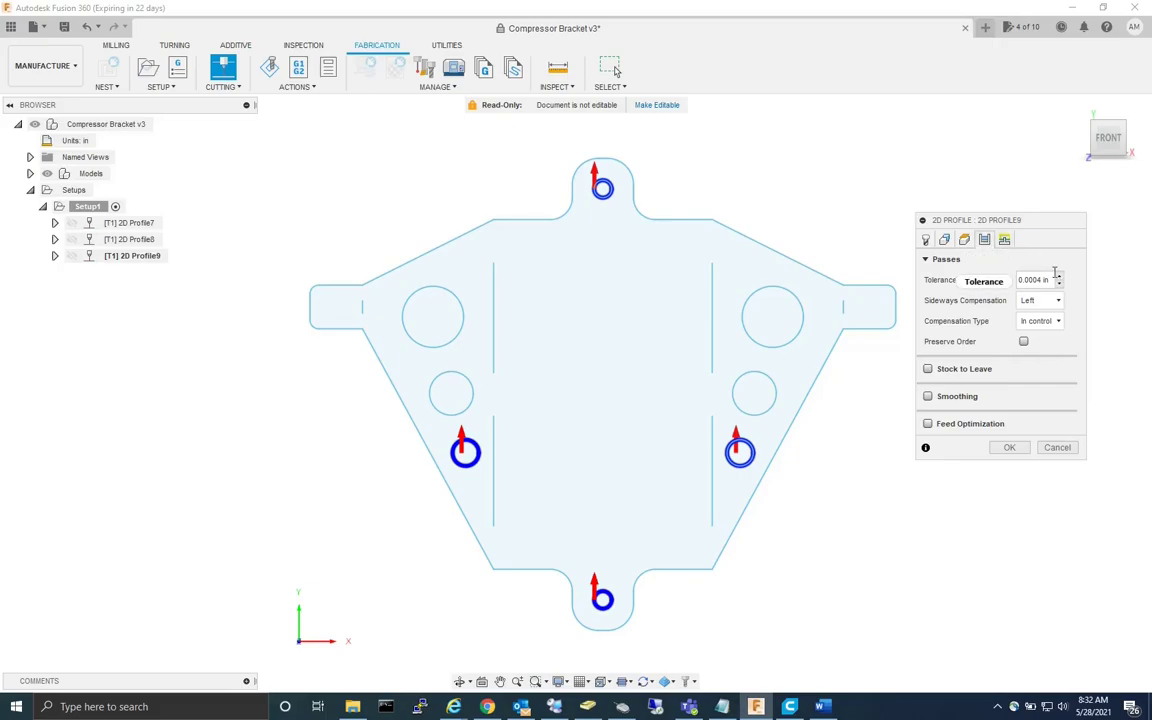
left_click(1040, 321)
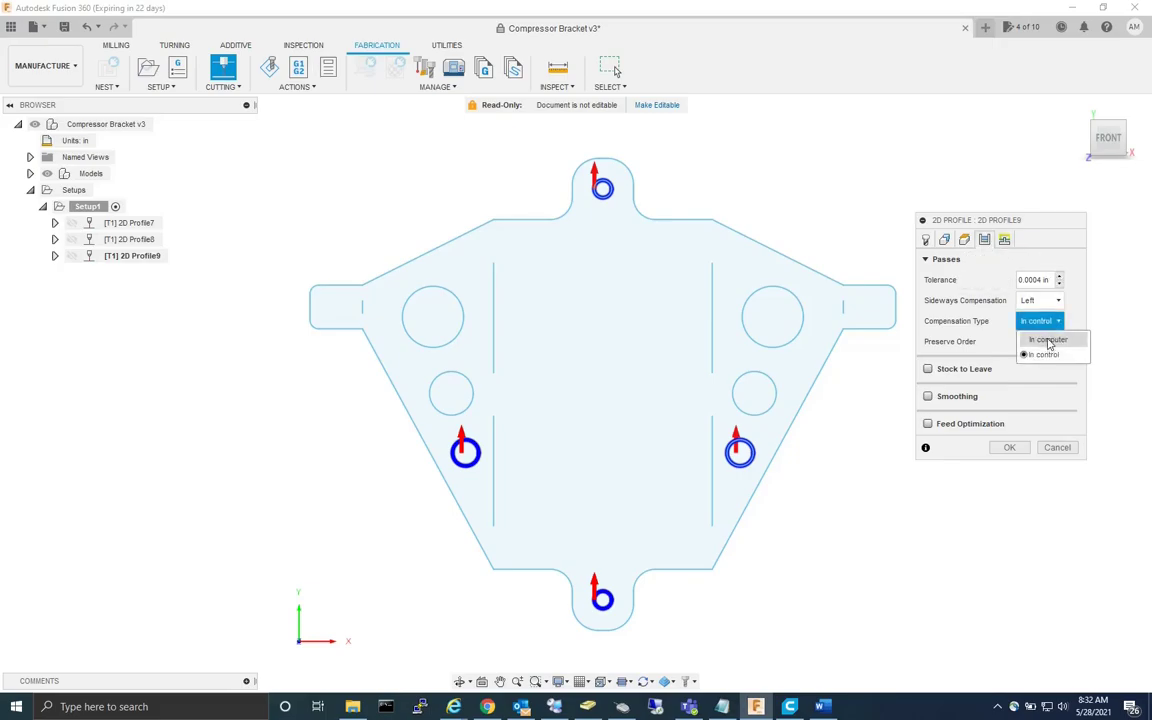
left_click(1048, 340)
left_click(1005, 240)
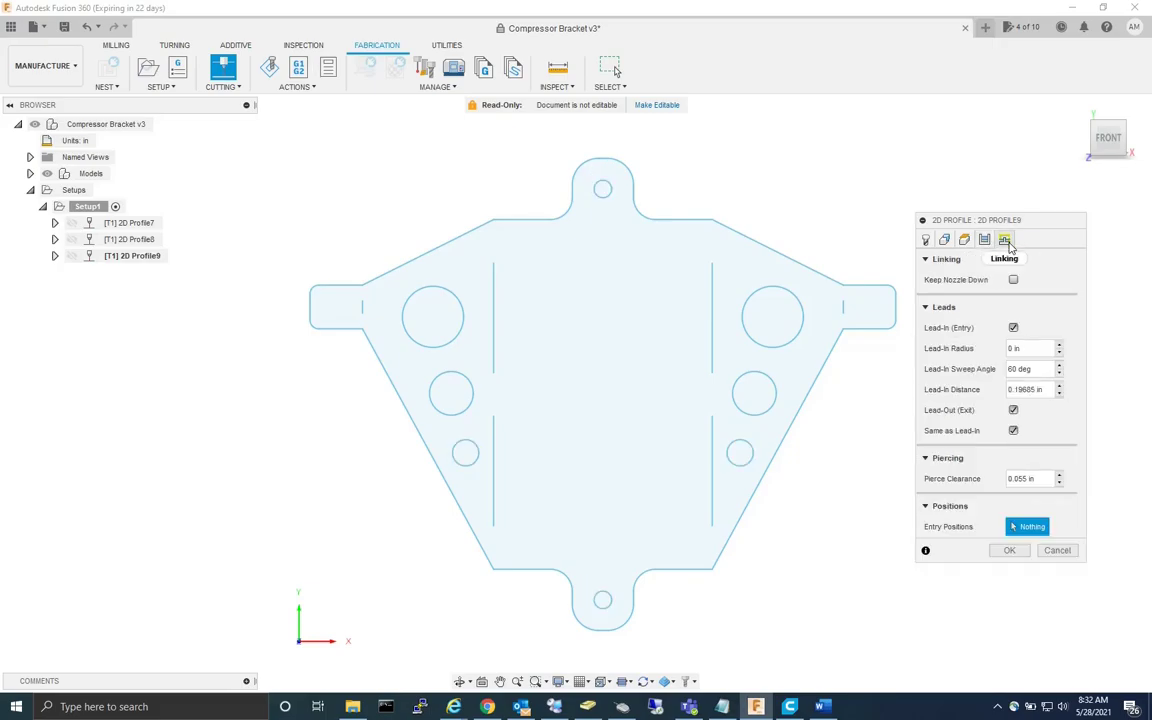
double_click(1032, 347)
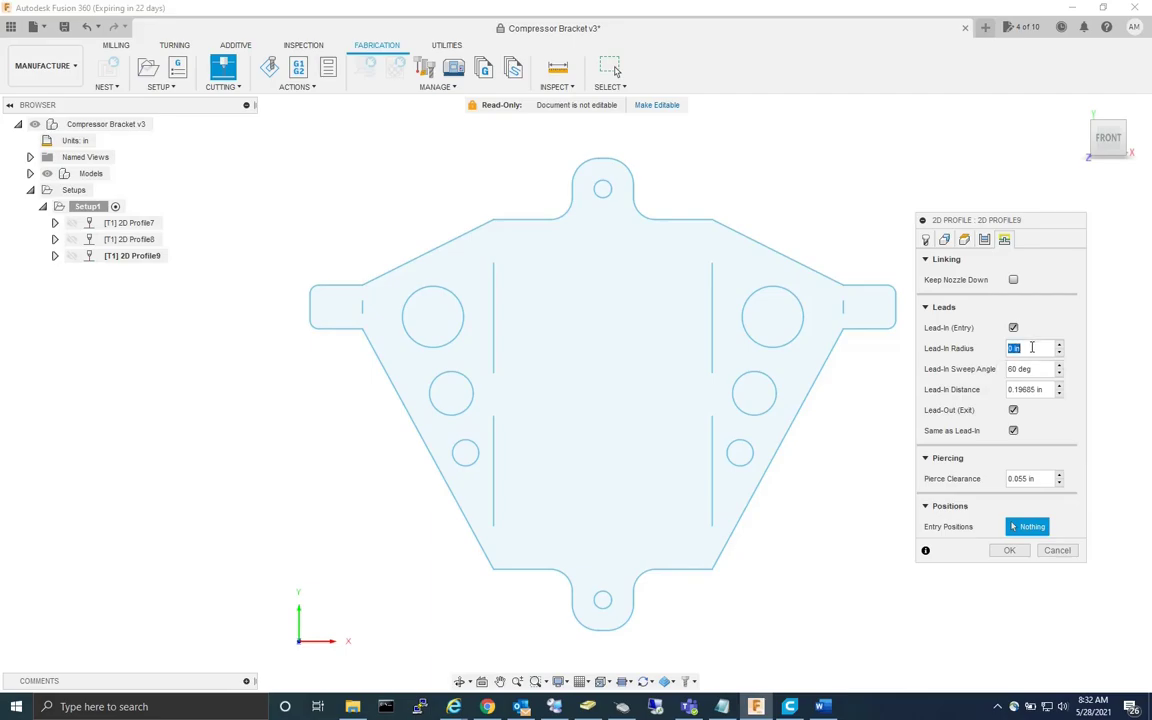
type(".04")
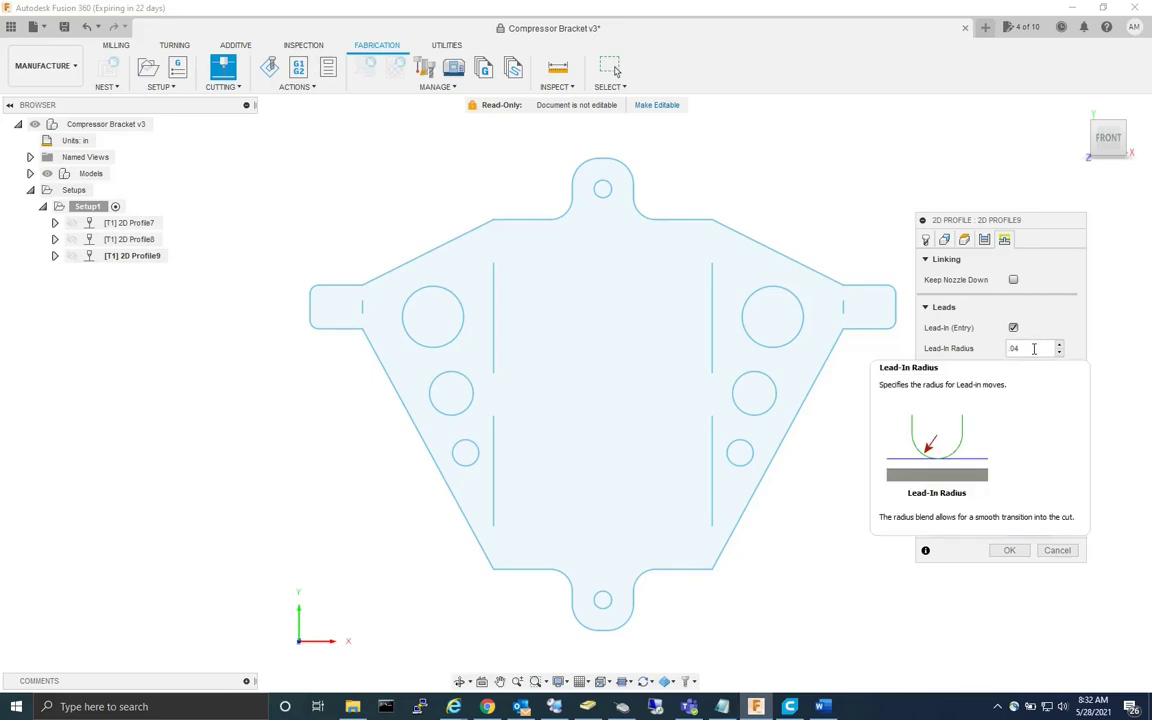
key("Tab")
type("90")
key("Tab")
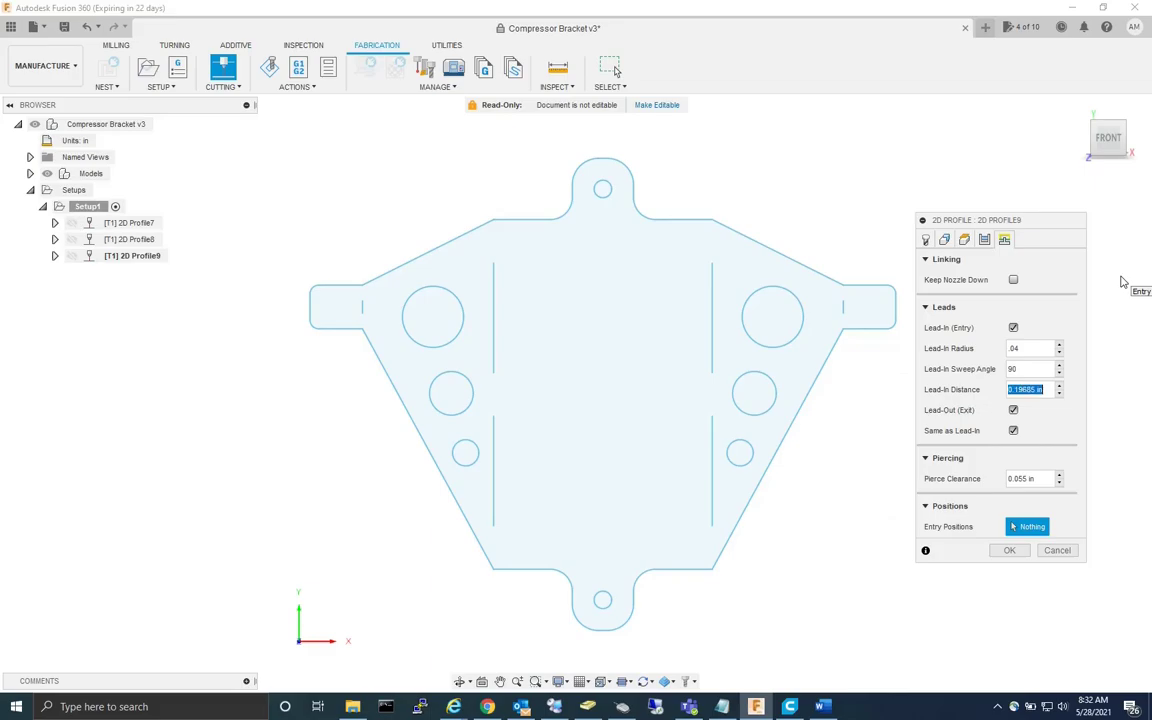
type(".04")
left_click(1019, 556)
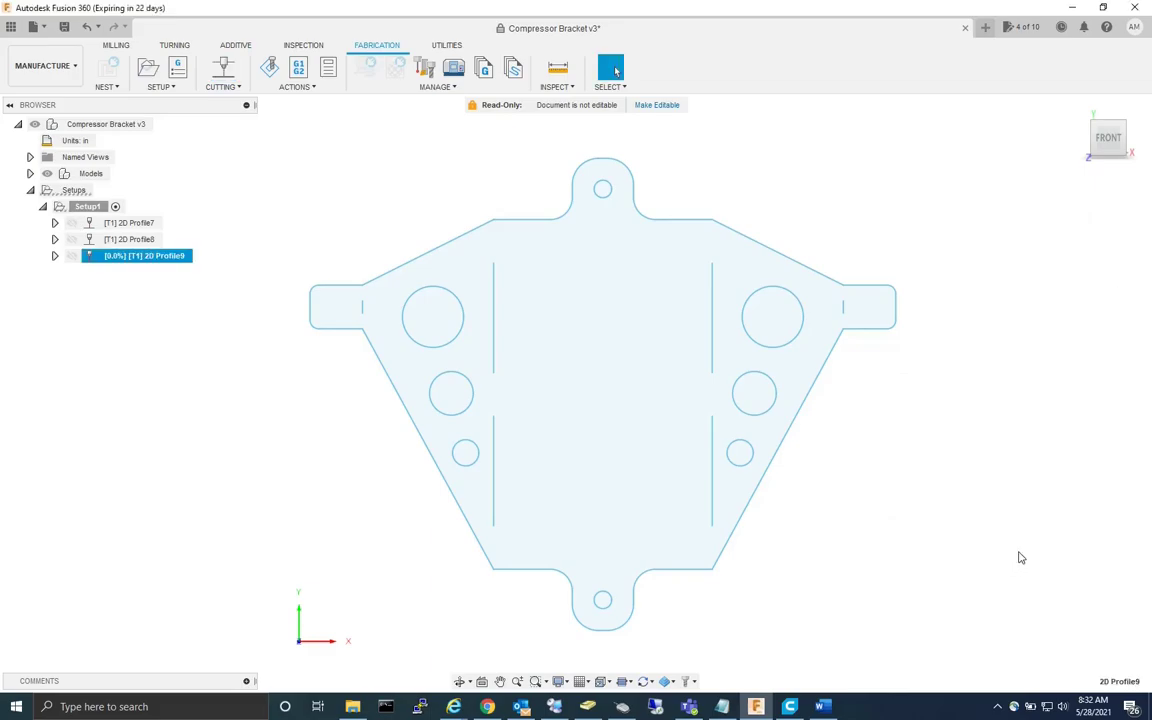
scroll(600, 612, "up", 10)
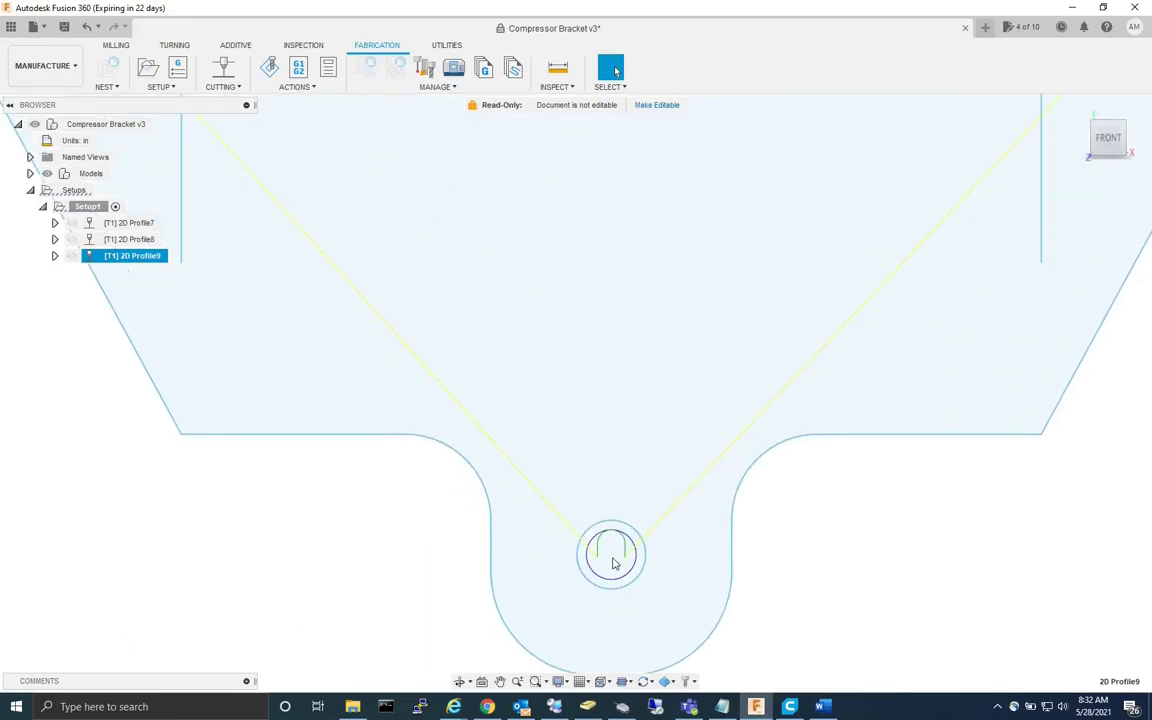
scroll(615, 565, "down", 9)
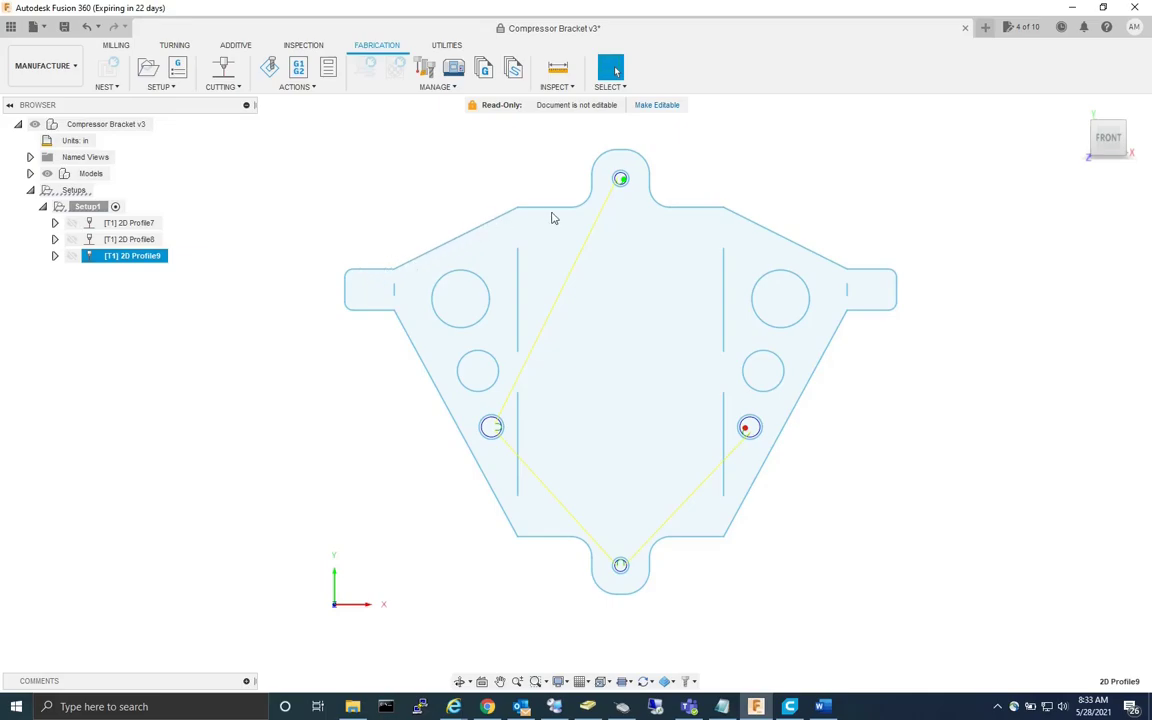
- Create a new 2D Profile under Setup1 and pick the bracket's outer contour
right_click(89, 206)
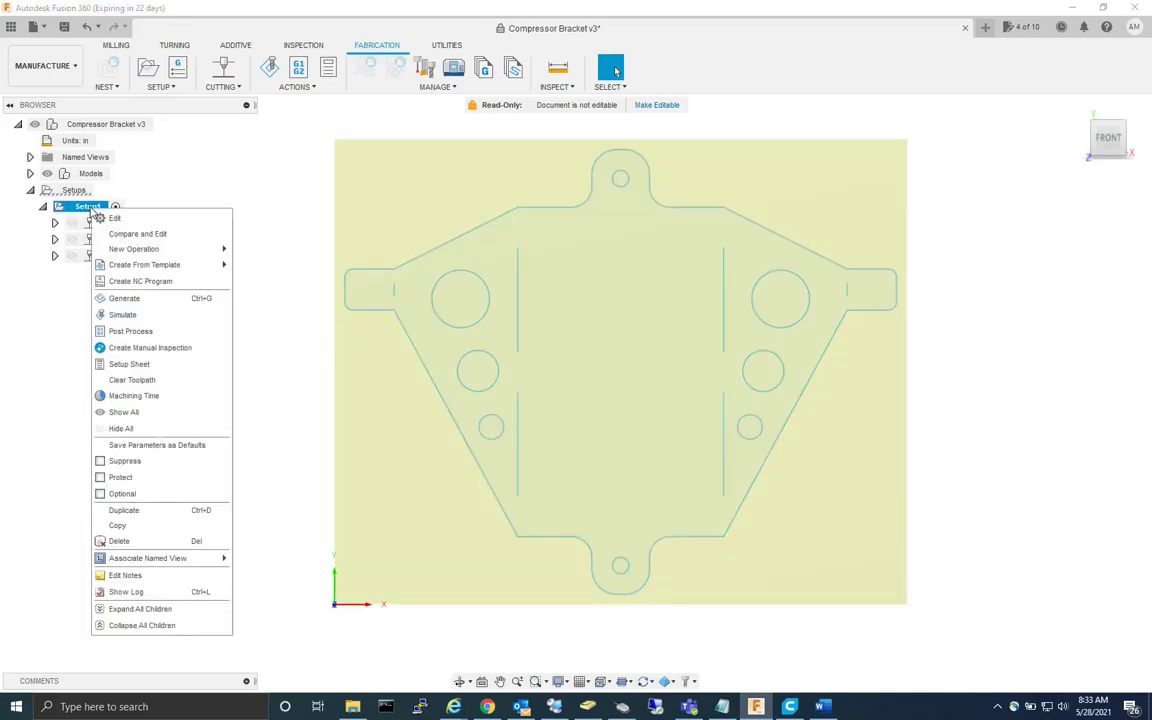
mouse_move(160, 250)
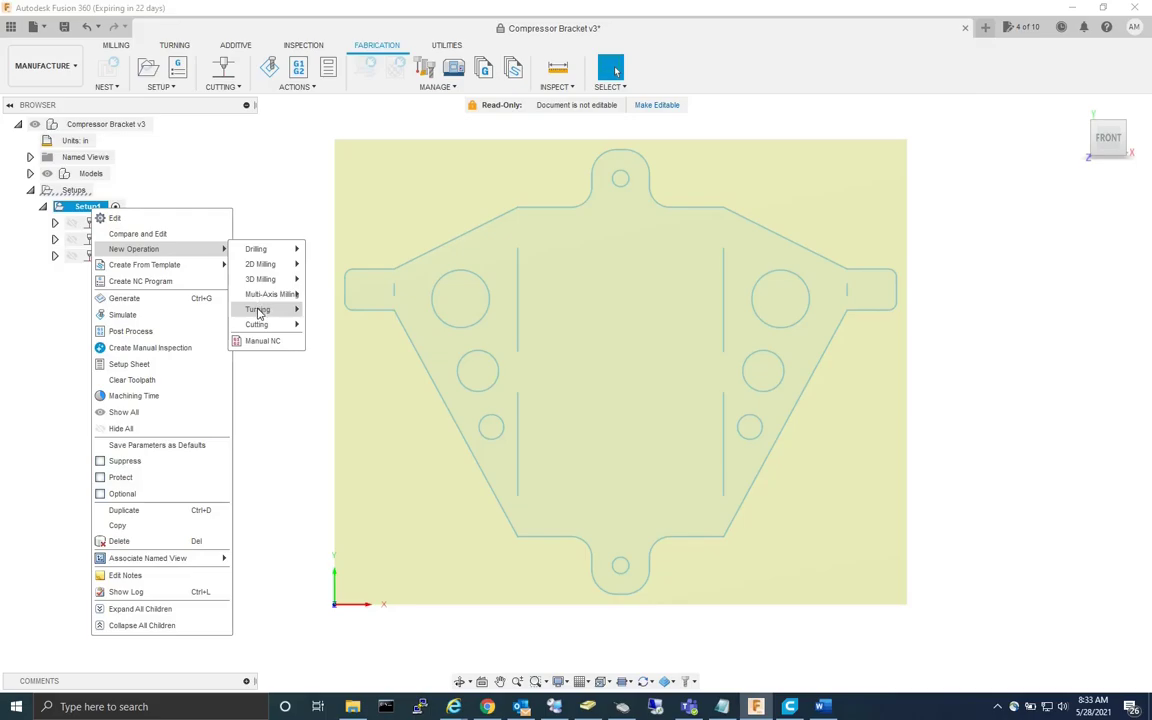
mouse_move(268, 326)
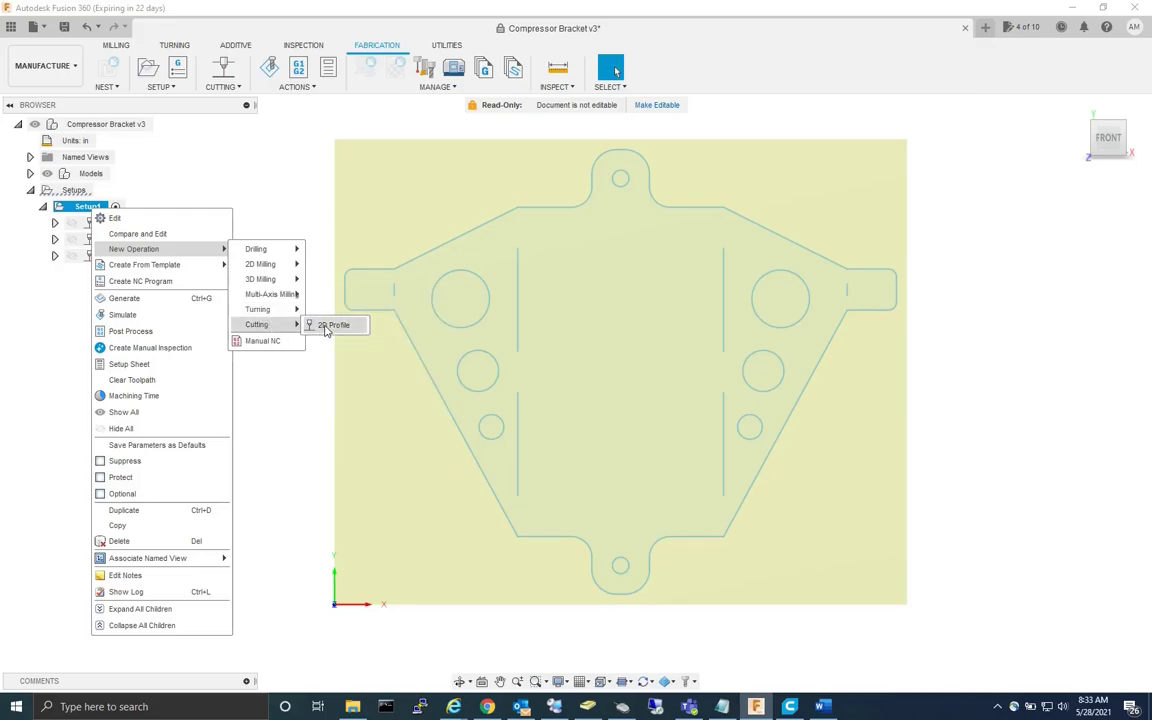
left_click(322, 325)
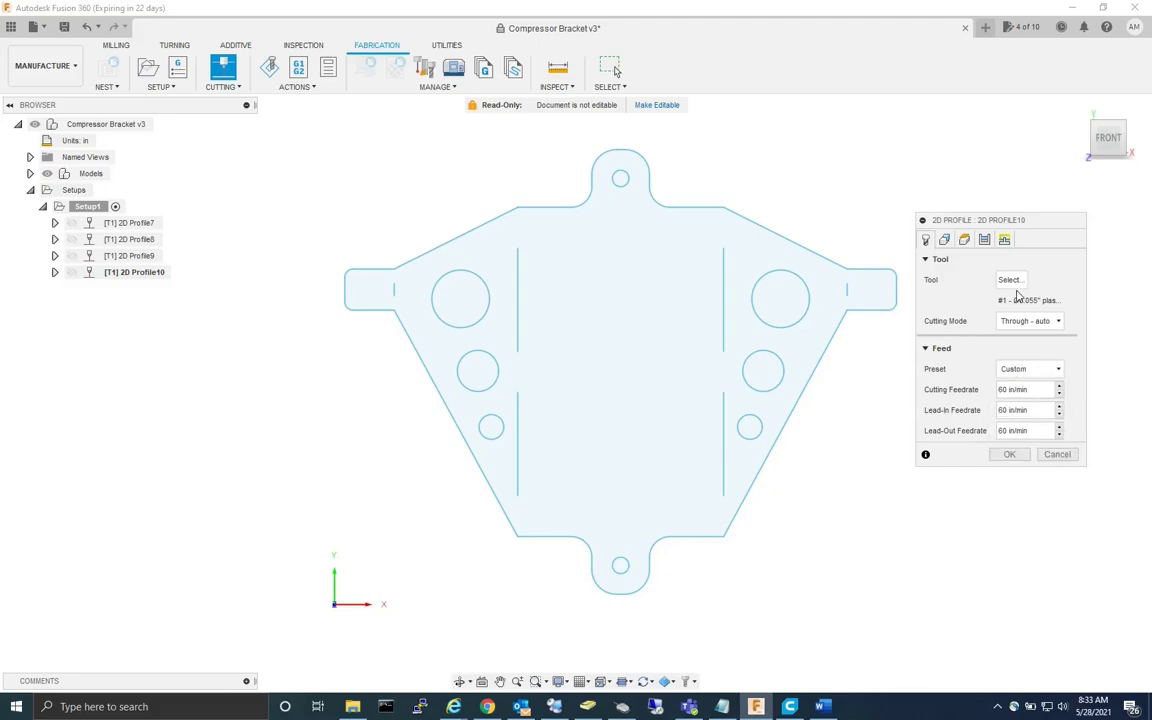
left_click(944, 240)
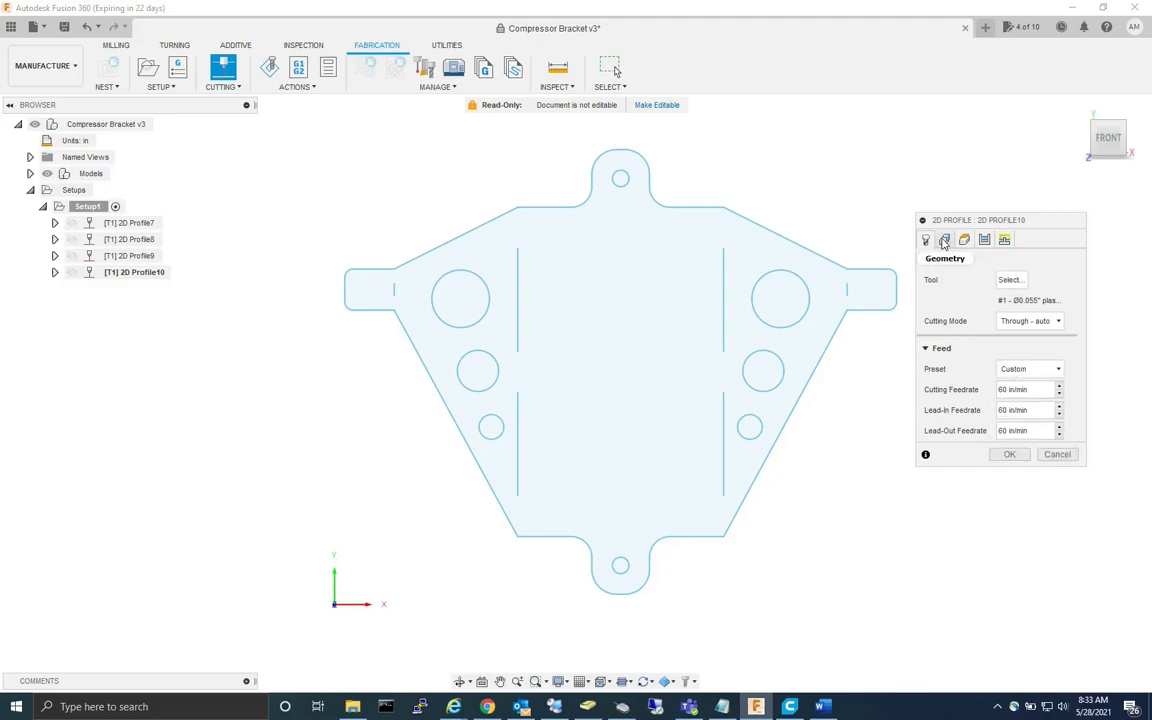
left_click(466, 236)
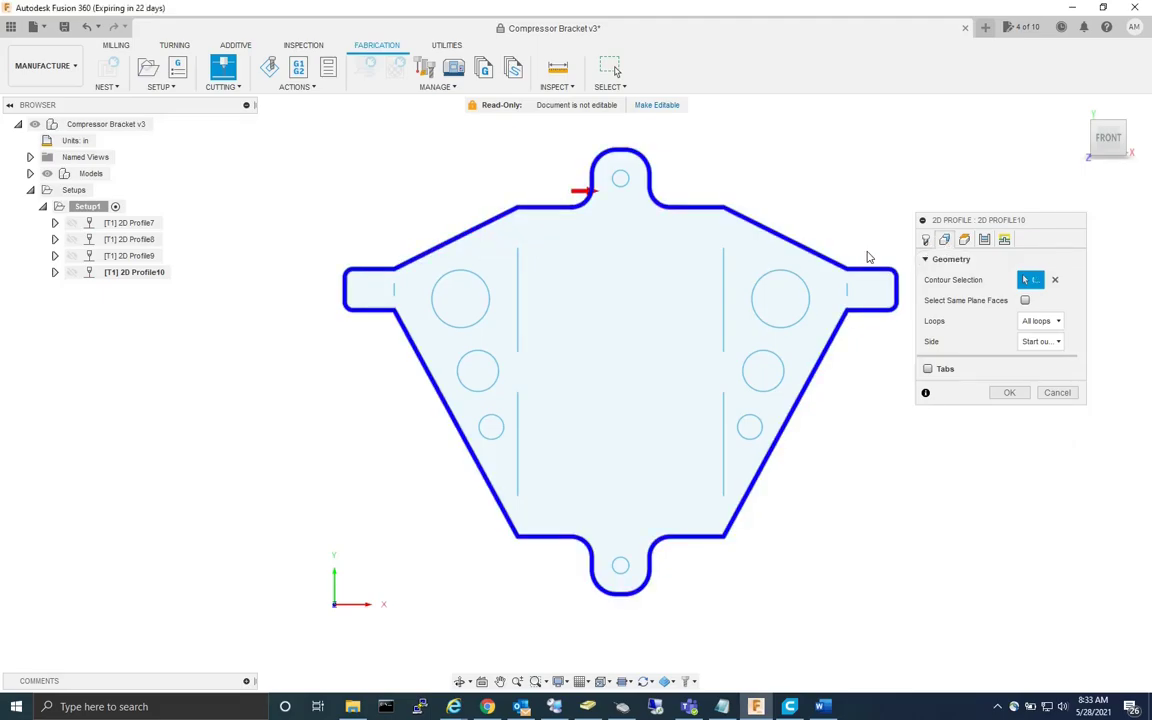
- Use In computer compensation and .08 in, 90° lead-ins, then generate the toolpath
left_click(985, 240)
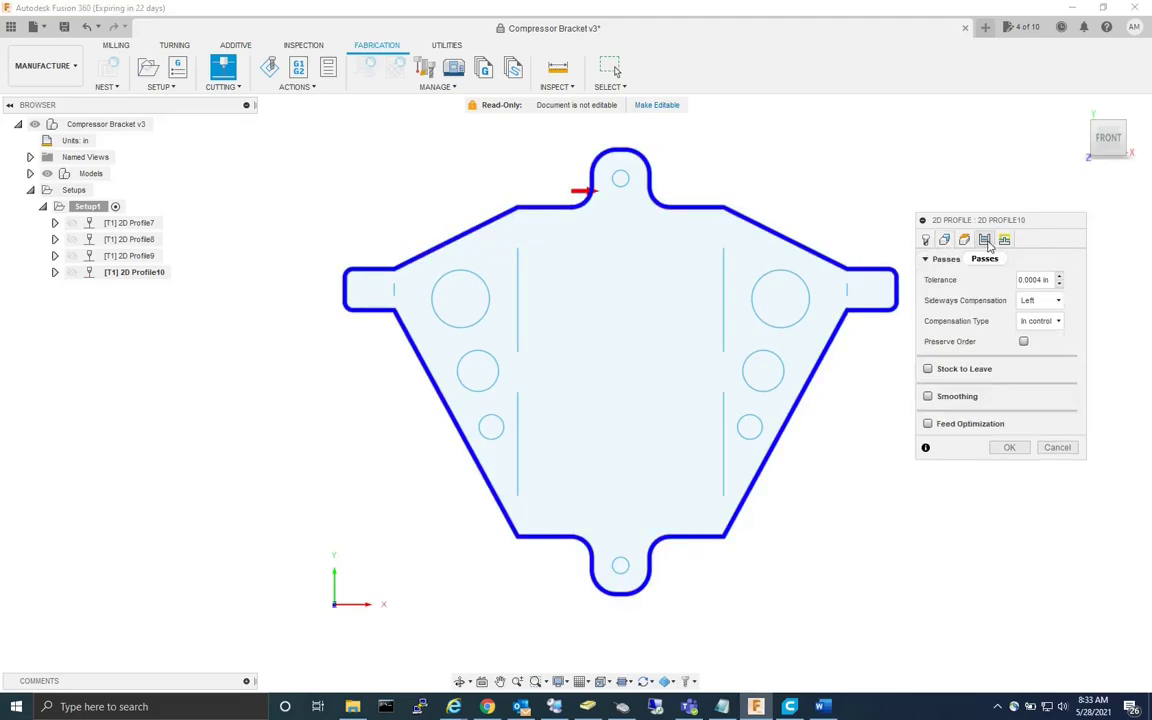
left_click(1052, 321)
left_click(985, 338)
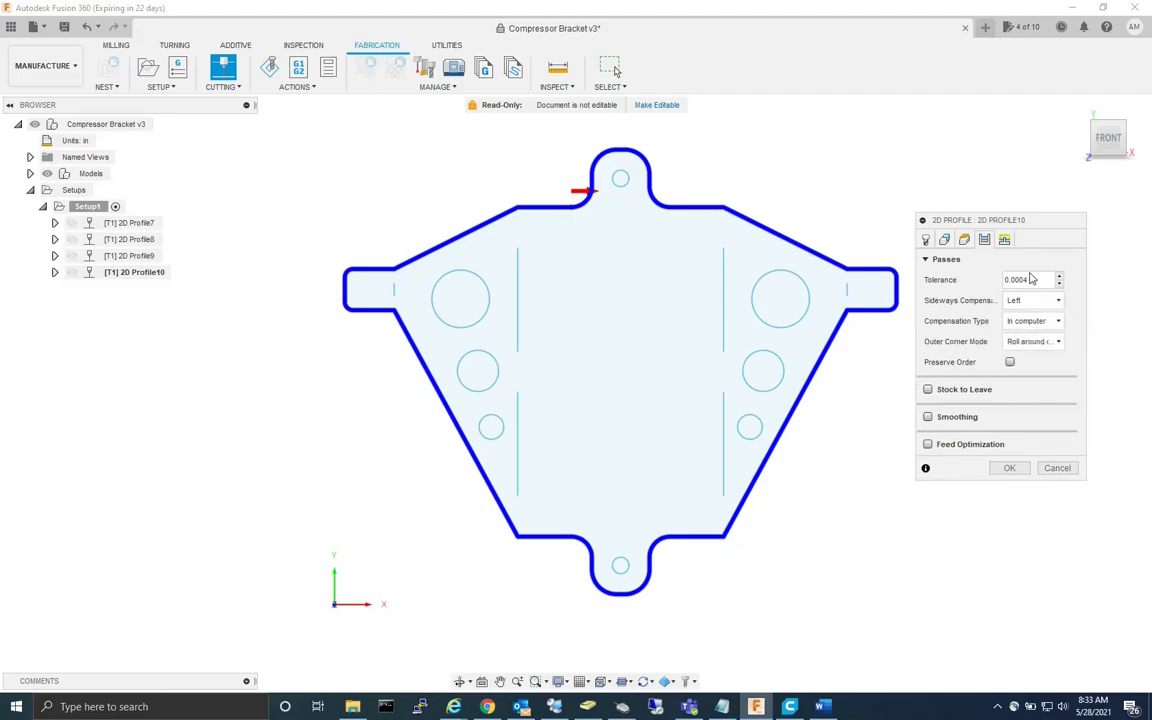
left_click(1005, 241)
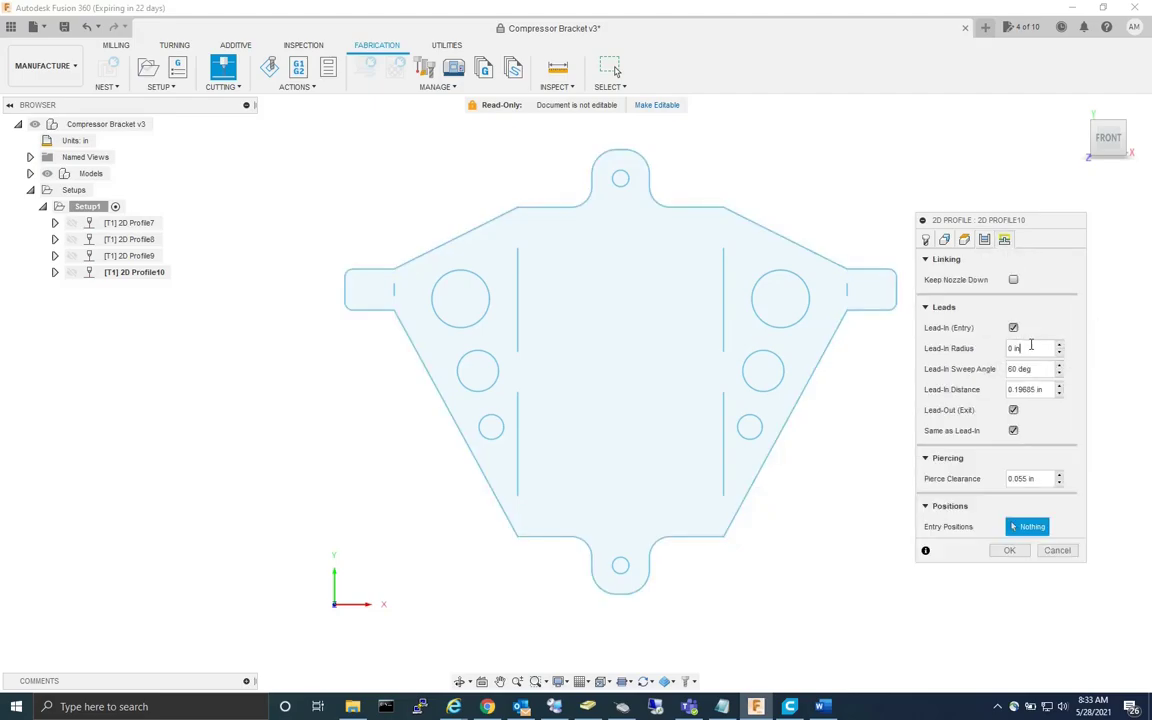
left_click(1031, 347)
type(".08")
key("Tab")
type("90")
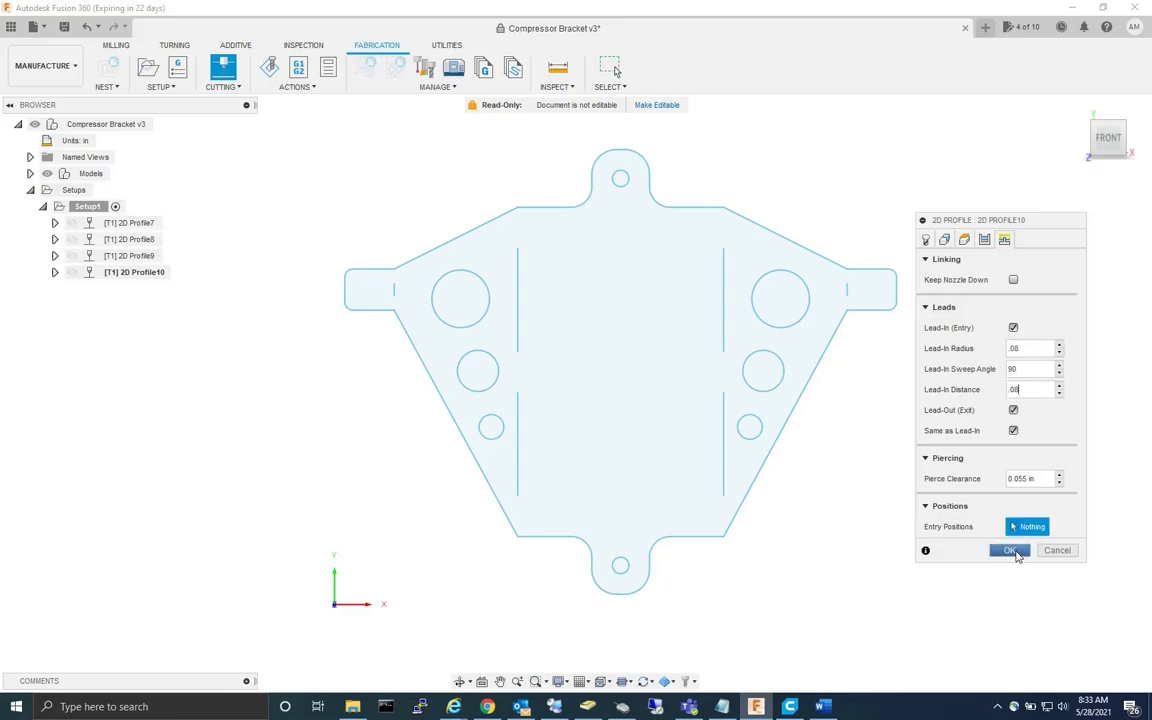
left_click(1011, 551)
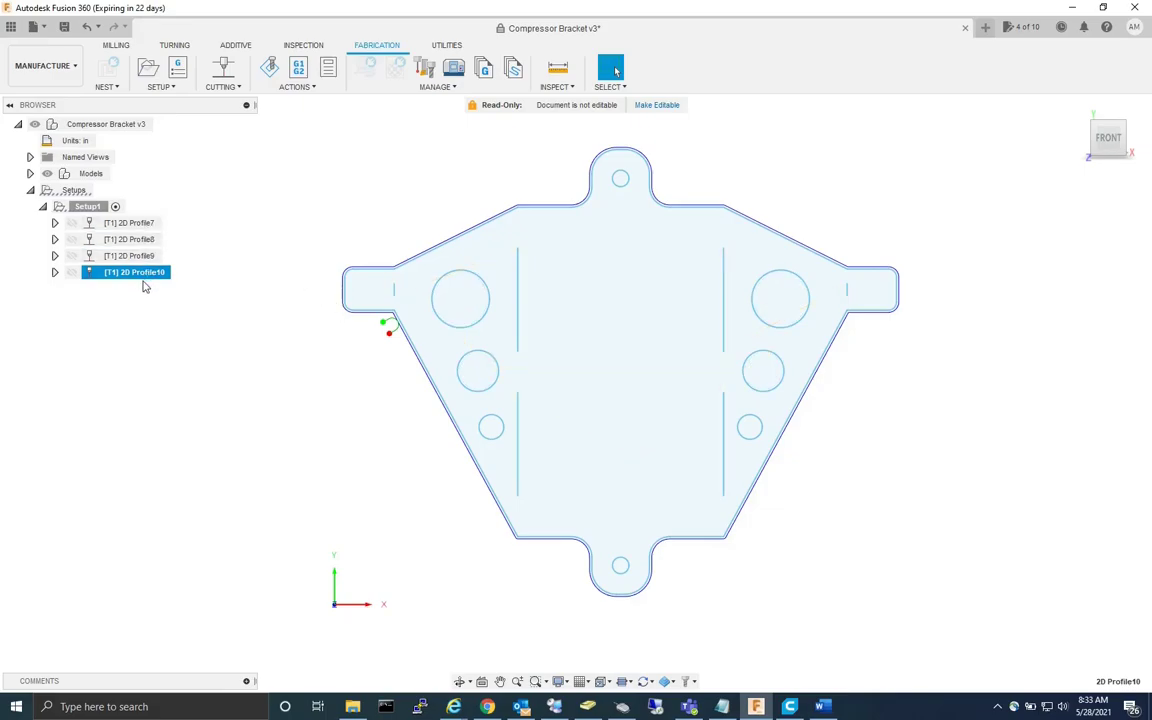
- Review the toolpaths and machining times of 2D Profile7 through 2D Profile10, ending on Profile10 (0:00:20)
left_click(140, 240)
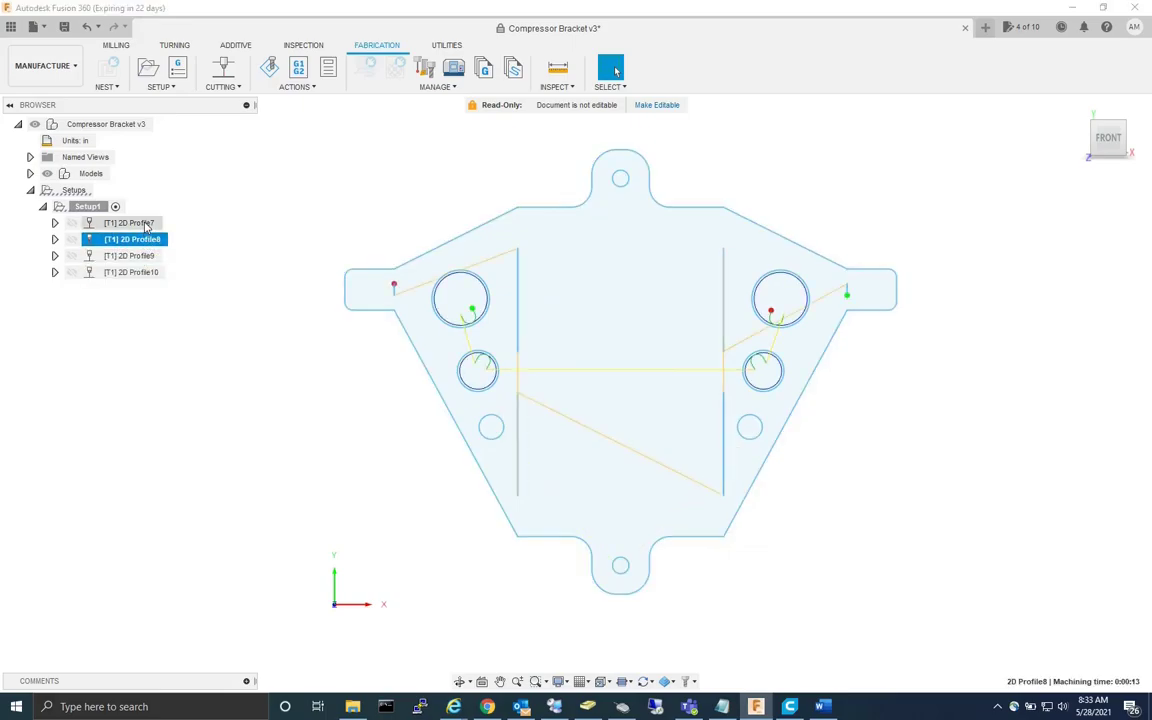
left_click(146, 224)
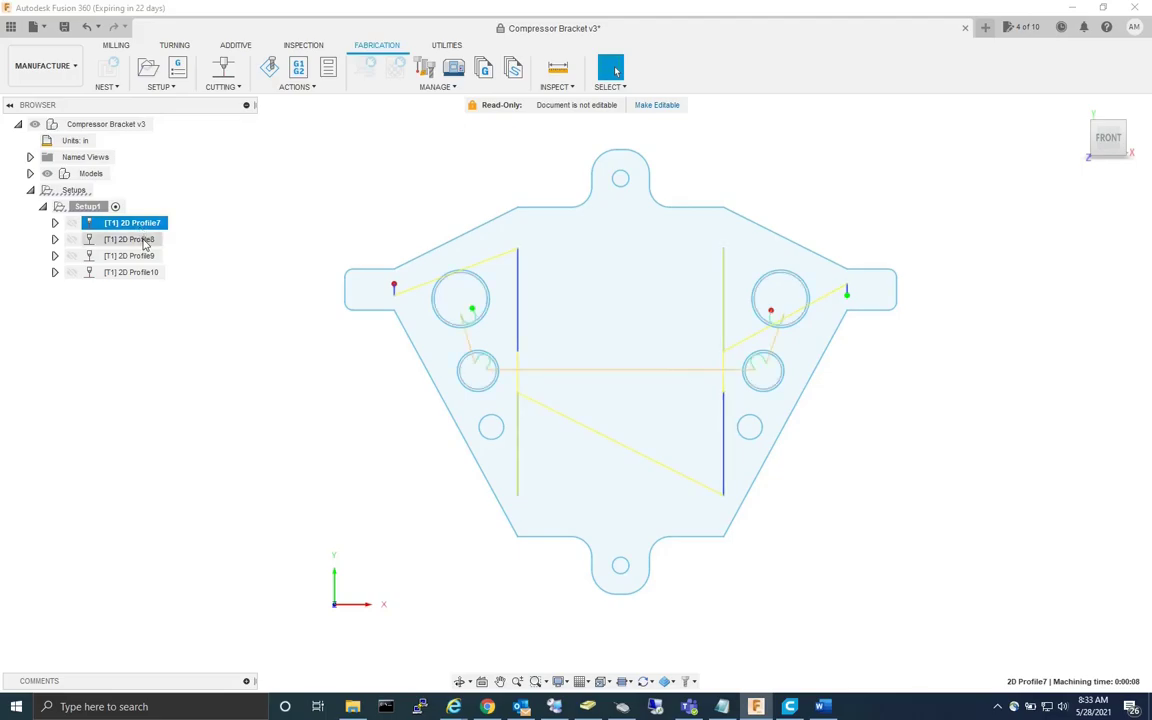
left_click(142, 240)
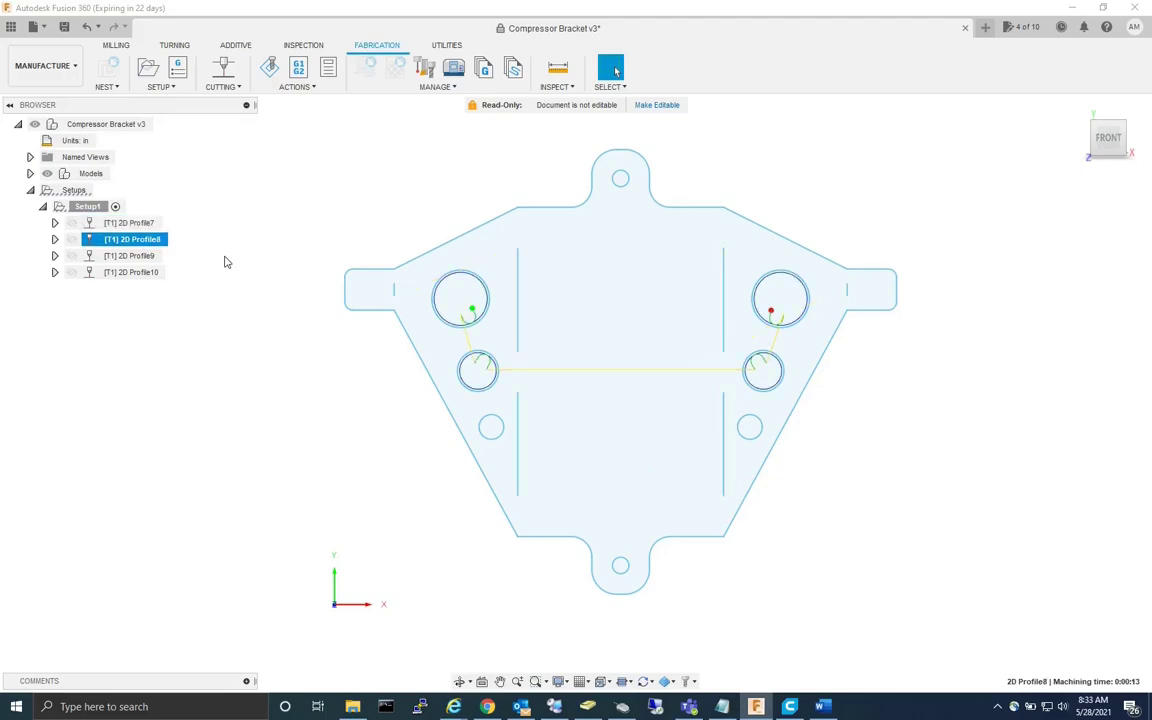
left_click(145, 256)
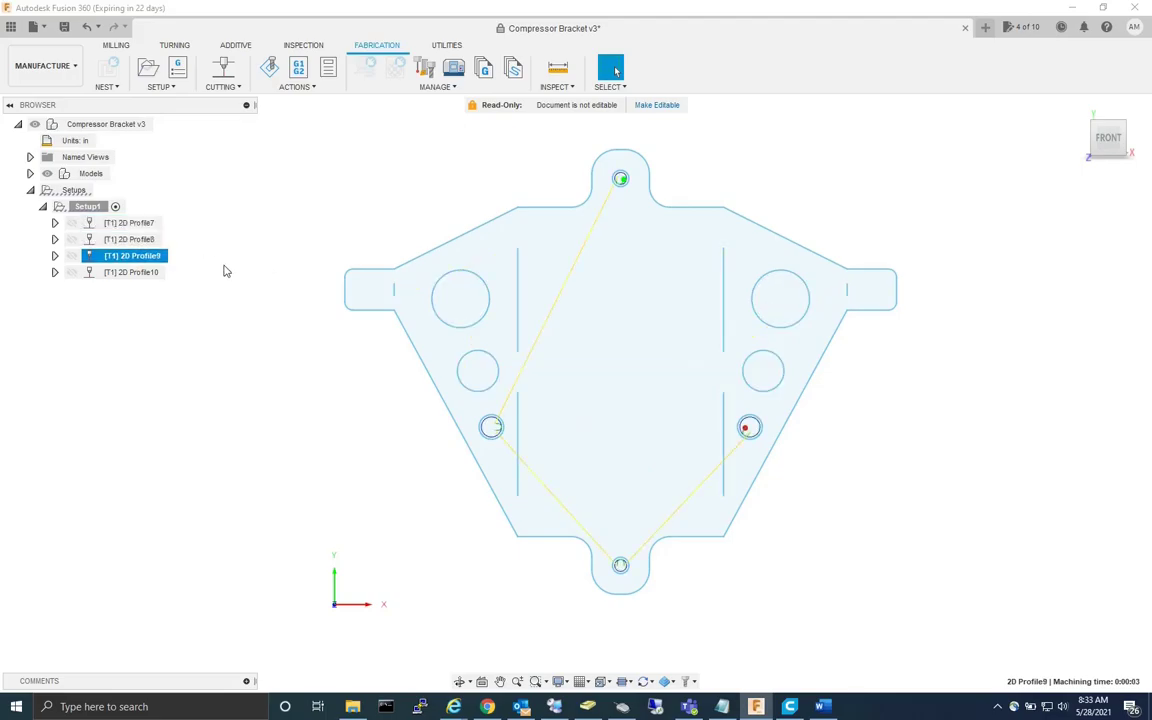
left_click(142, 272)
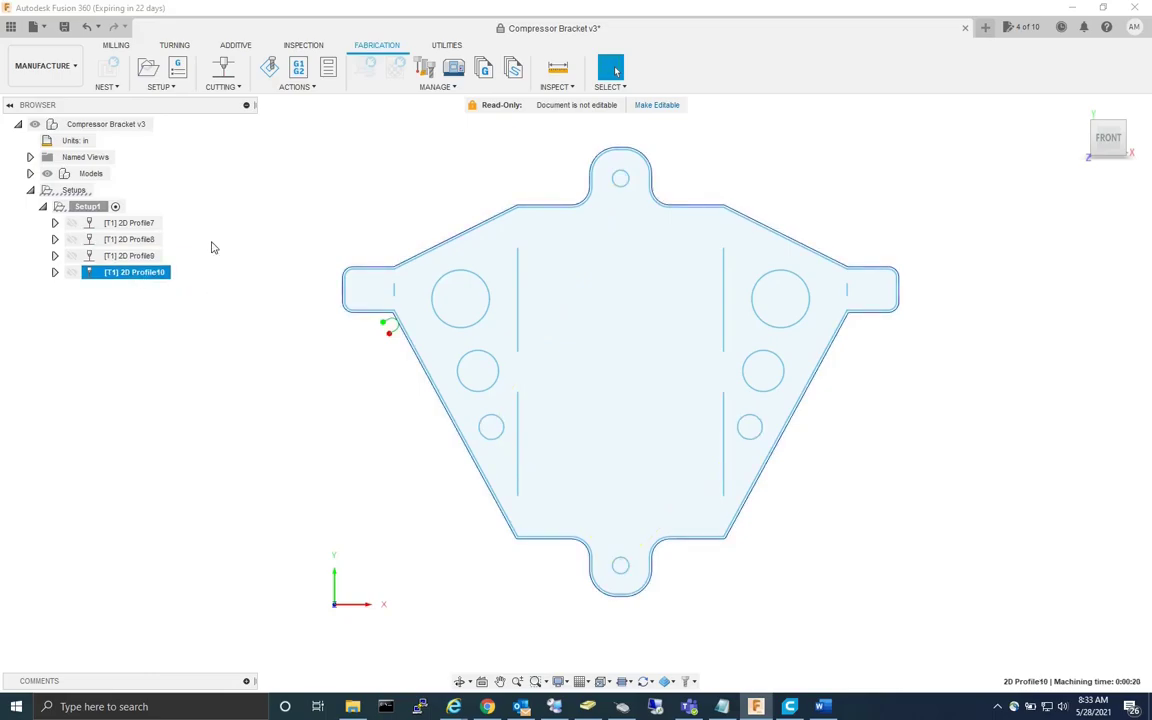
left_click(89, 207)
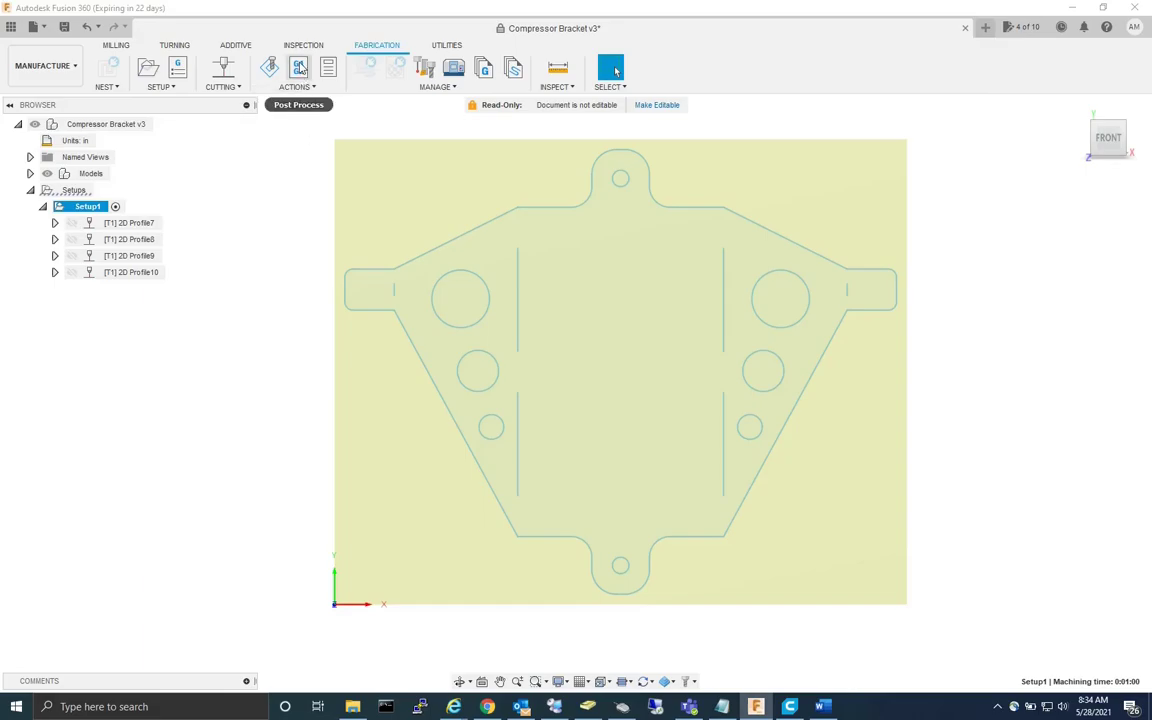
left_click(299, 68)
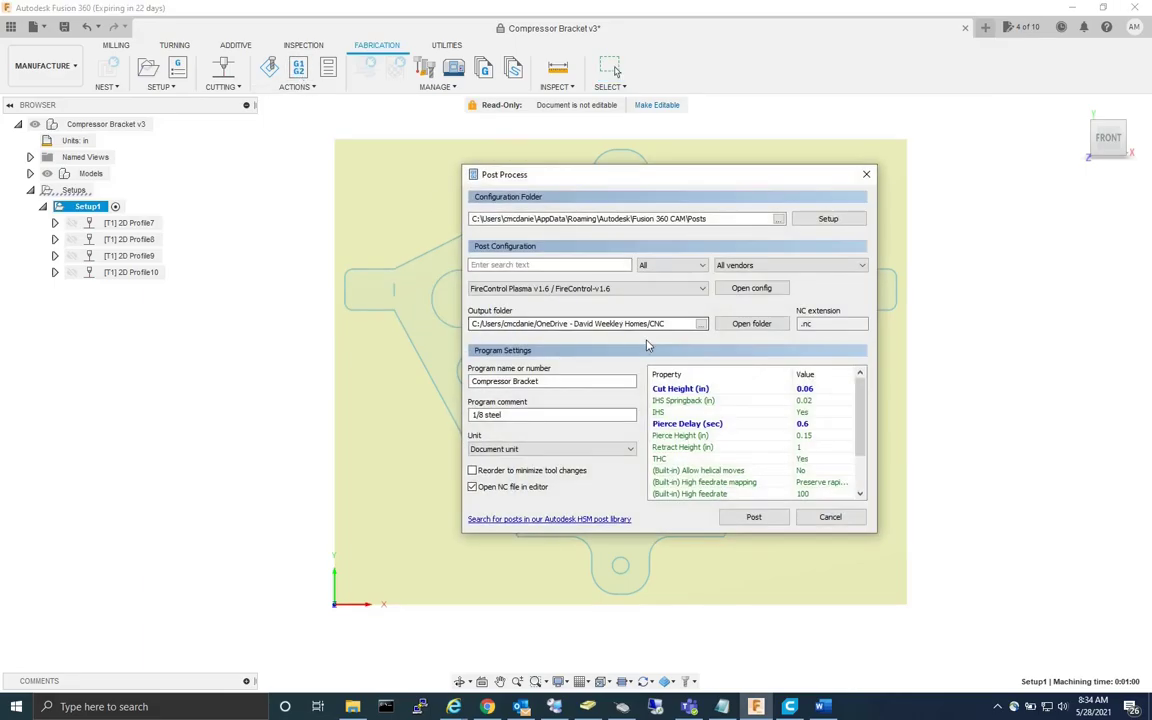
left_click(830, 517)
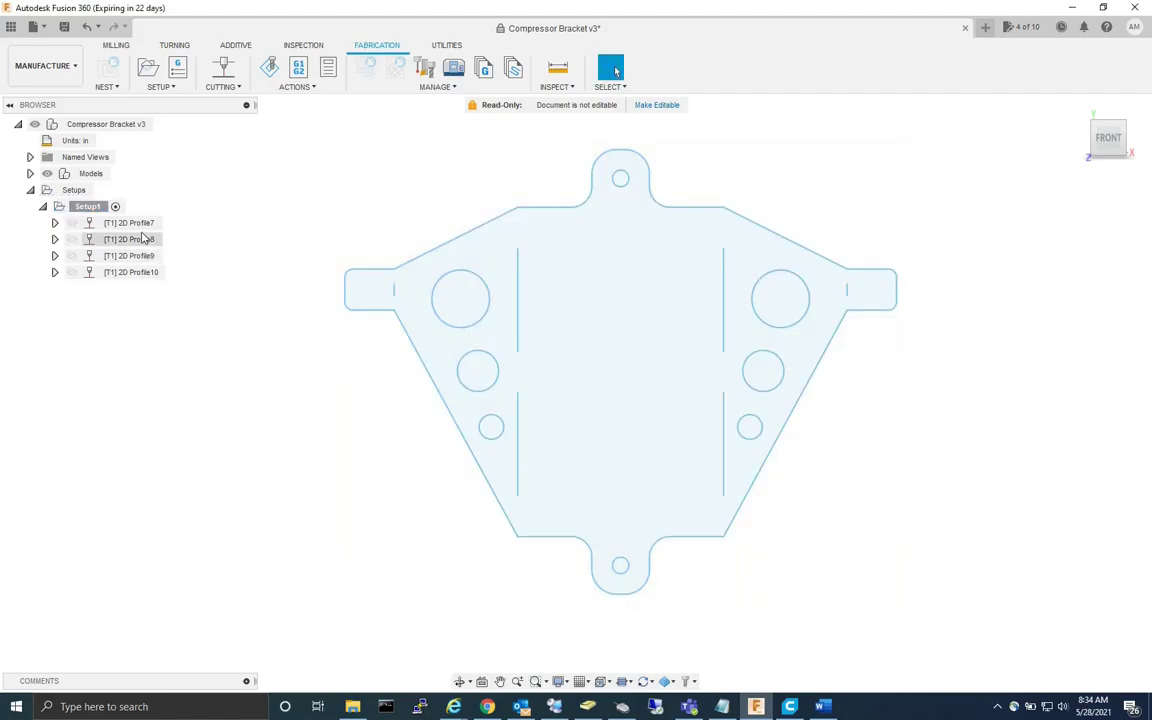
left_click(136, 224)
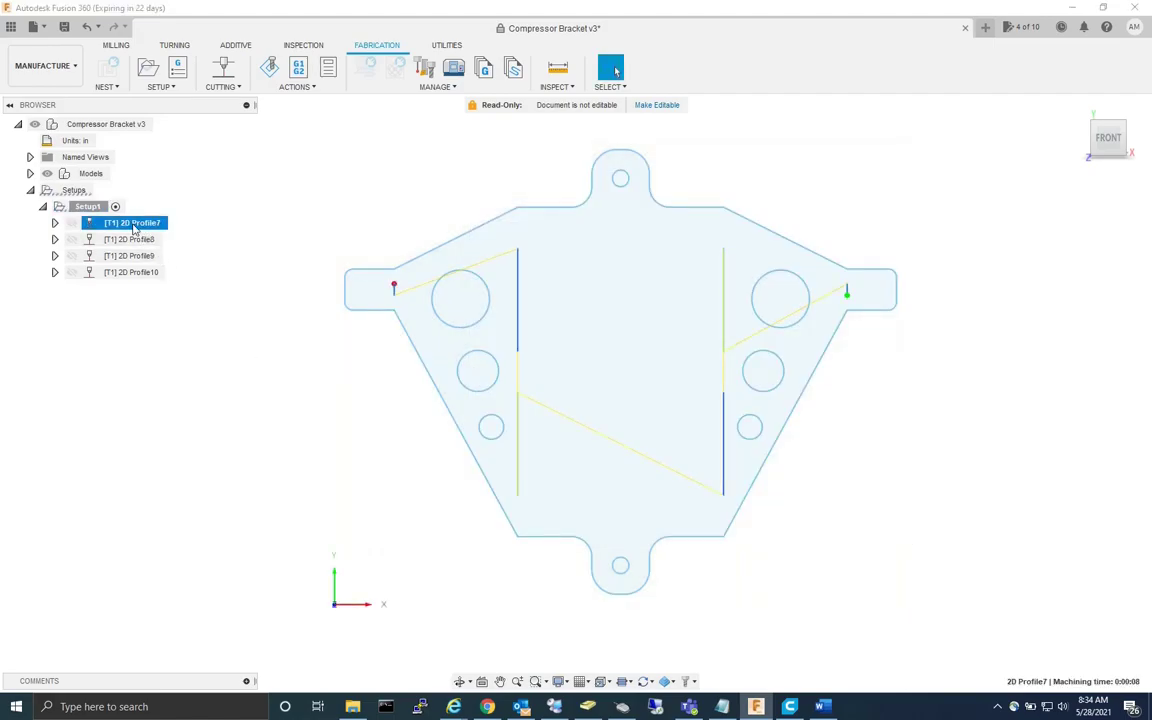
- Play a simulation of 2D Profile7 alone, close it, and reselect Setup1
left_click(269, 67)
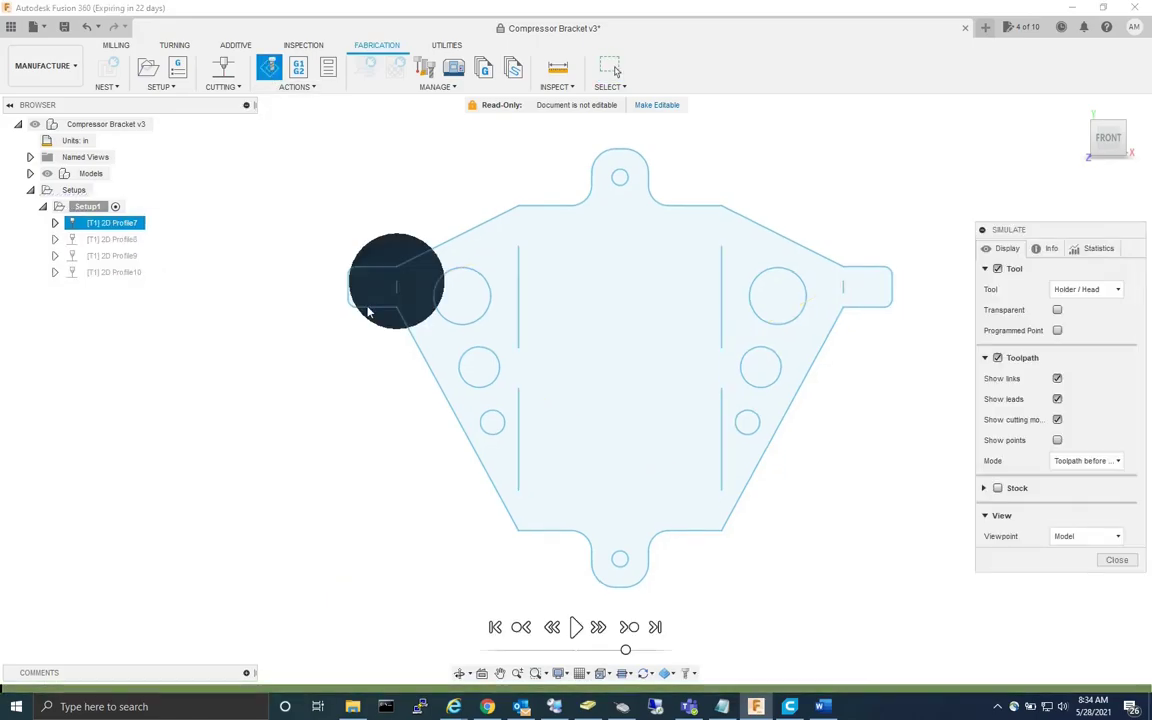
left_click(576, 627)
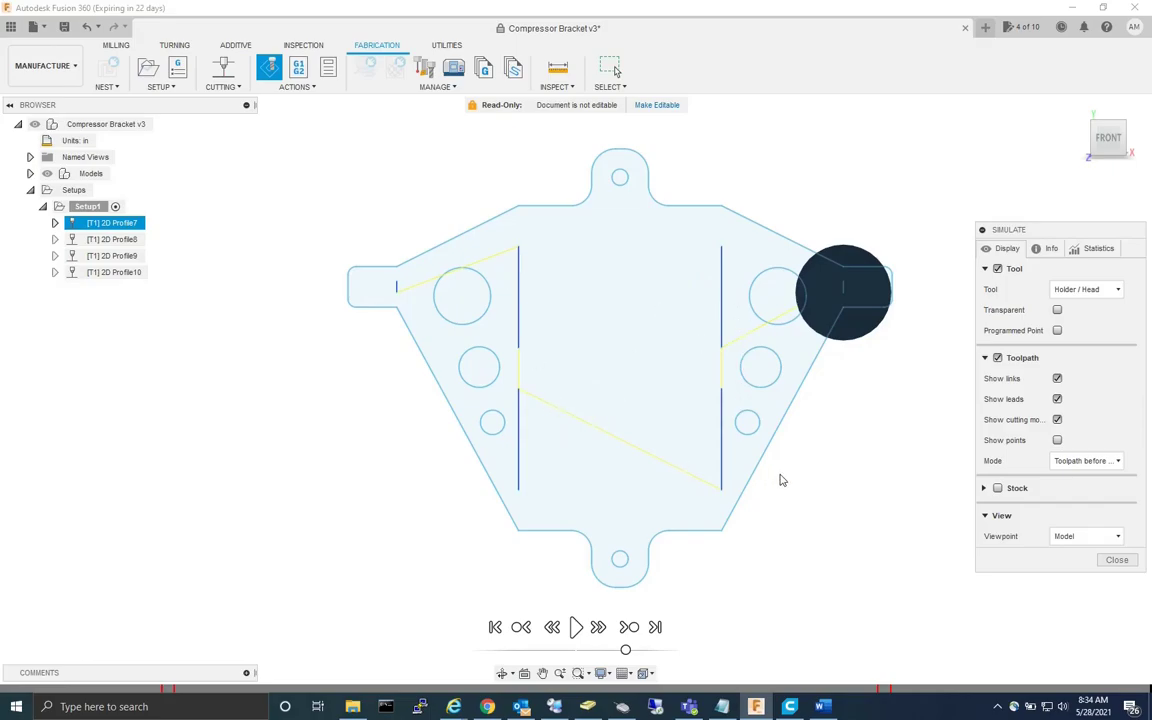
left_click(1124, 563)
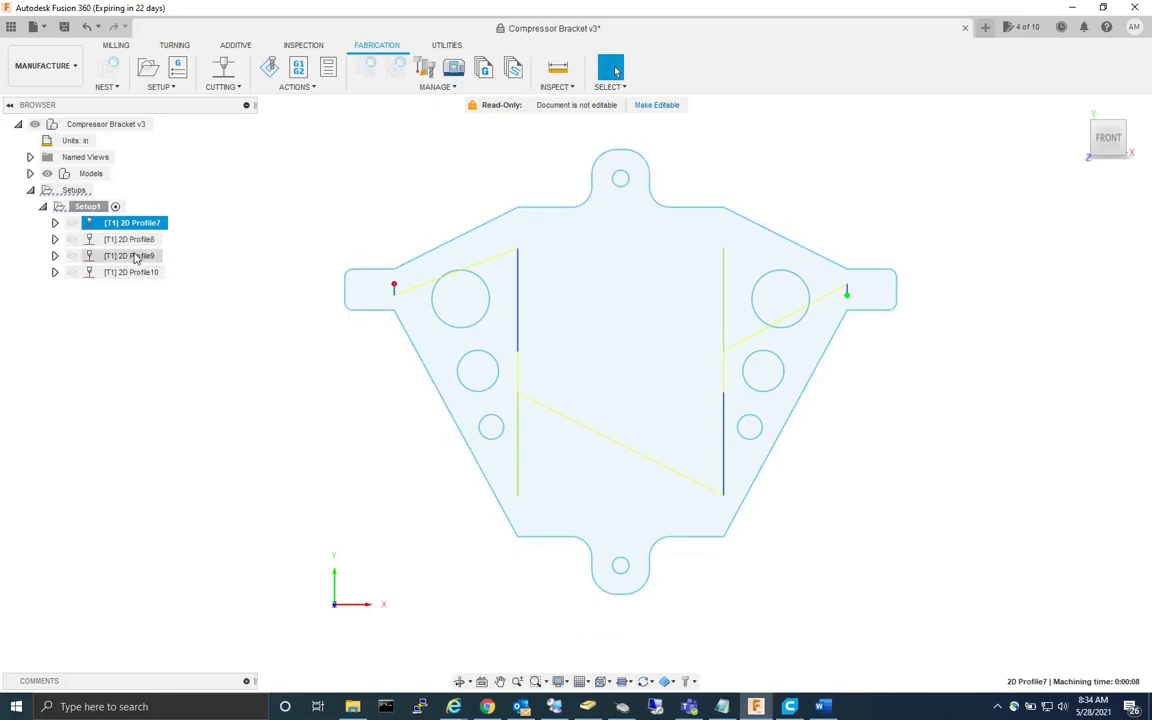
left_click(88, 207)
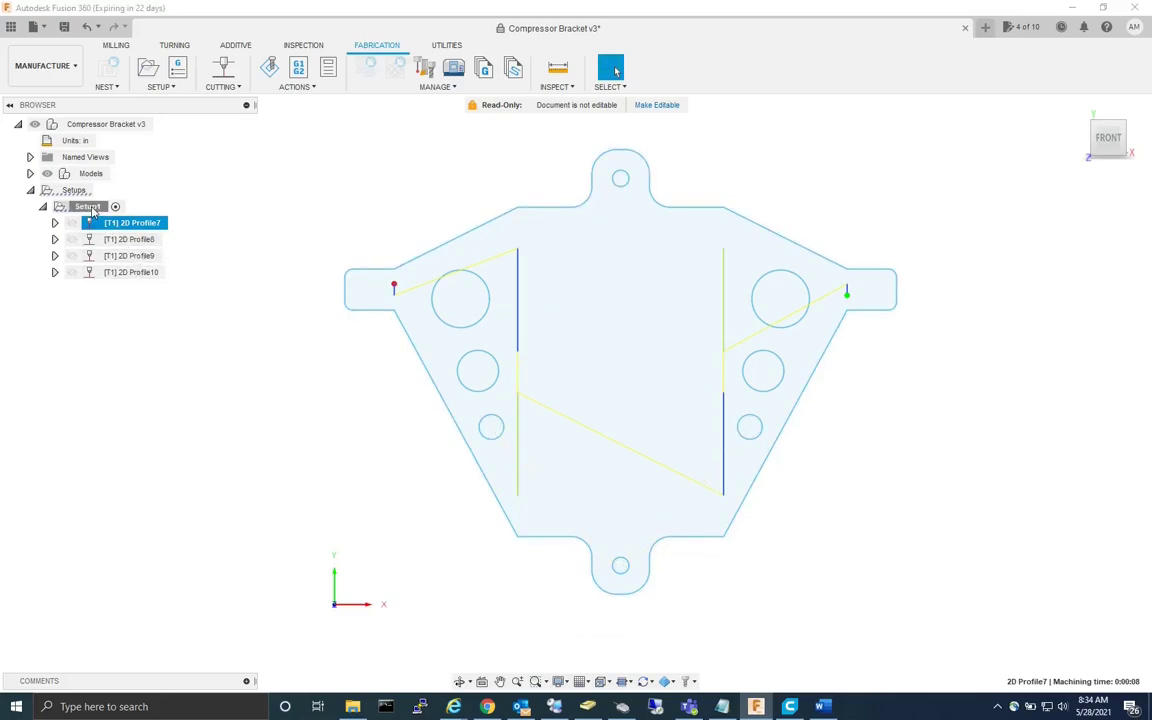
- Run the Setup1 simulation from its start through all four profile cuts, then close it
left_click(269, 66)
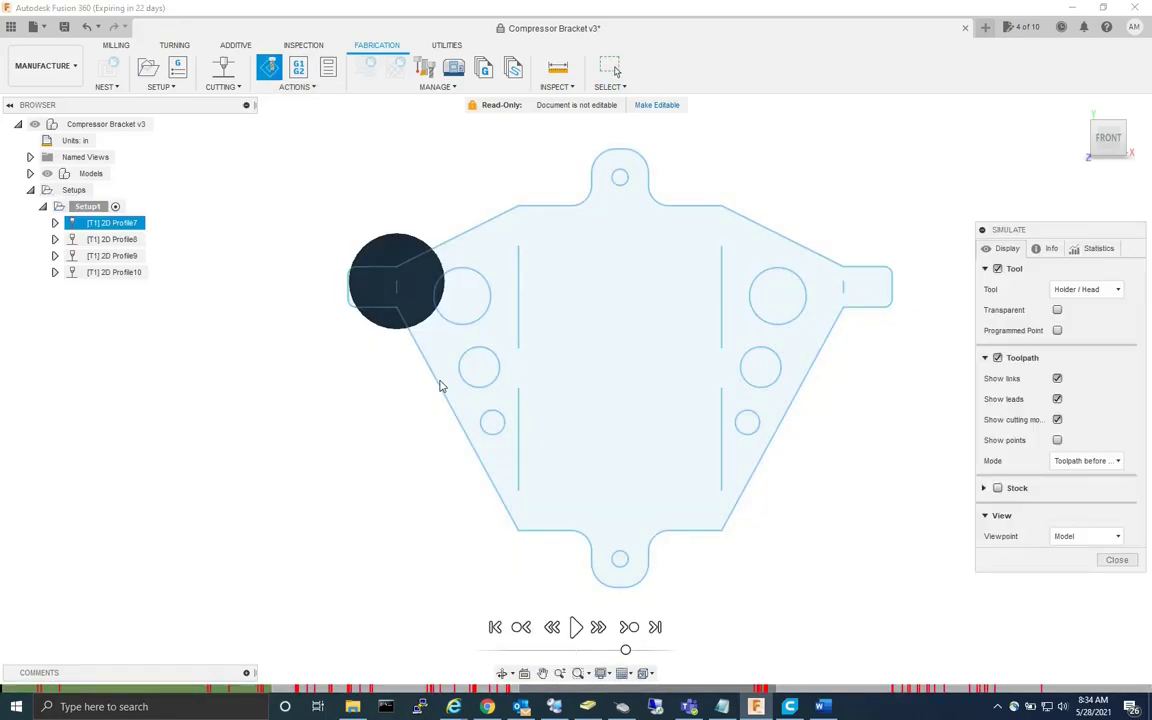
left_click_drag(625, 651, 618, 653)
left_click(576, 627)
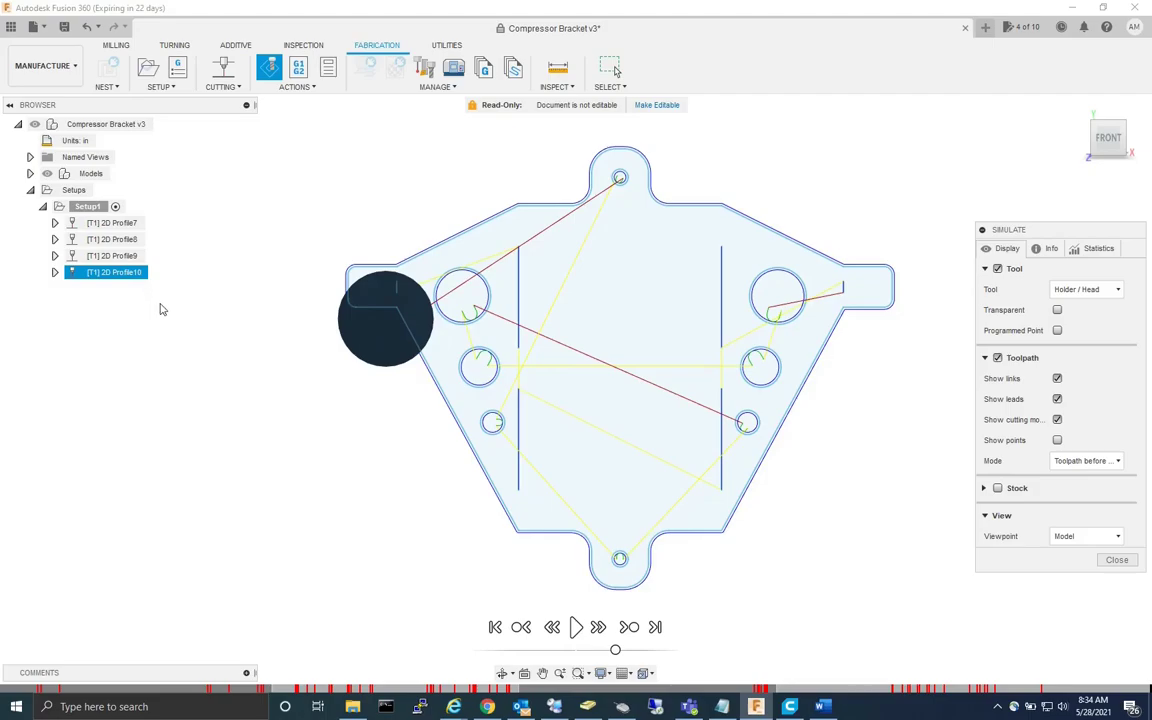
left_click(1116, 560)
left_click(90, 206)
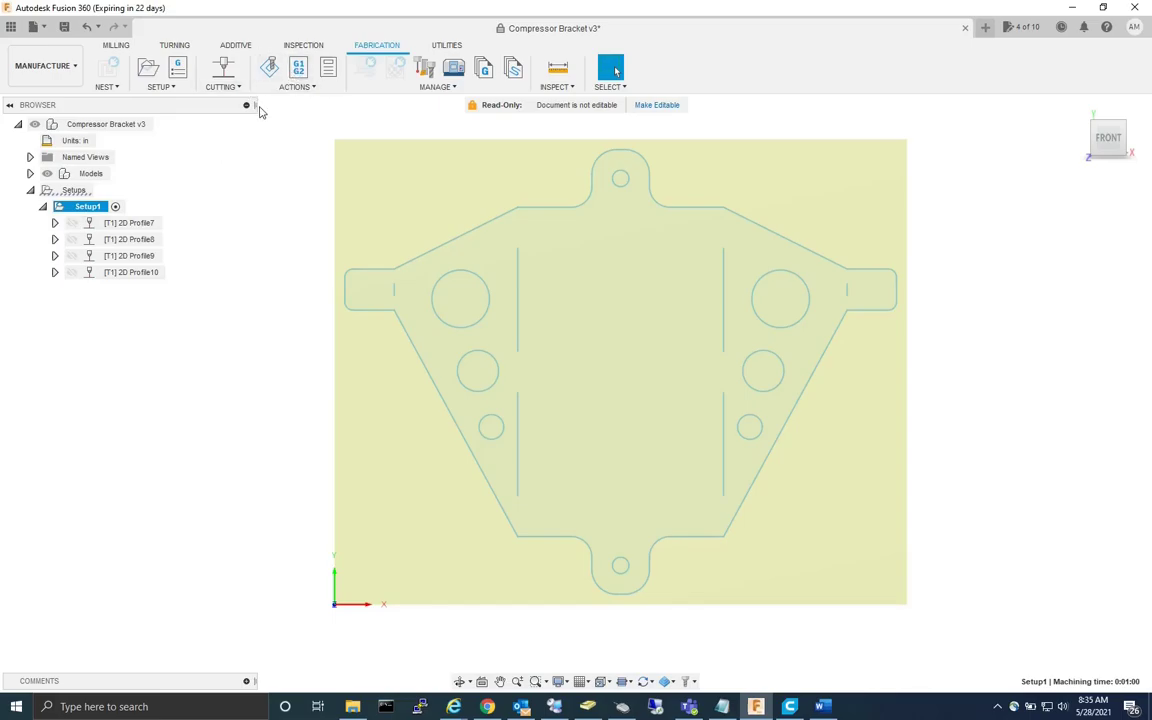
- Review 2D Profile7's settings and confirm its 40 in/min feedrates unchanged
right_click(142, 224)
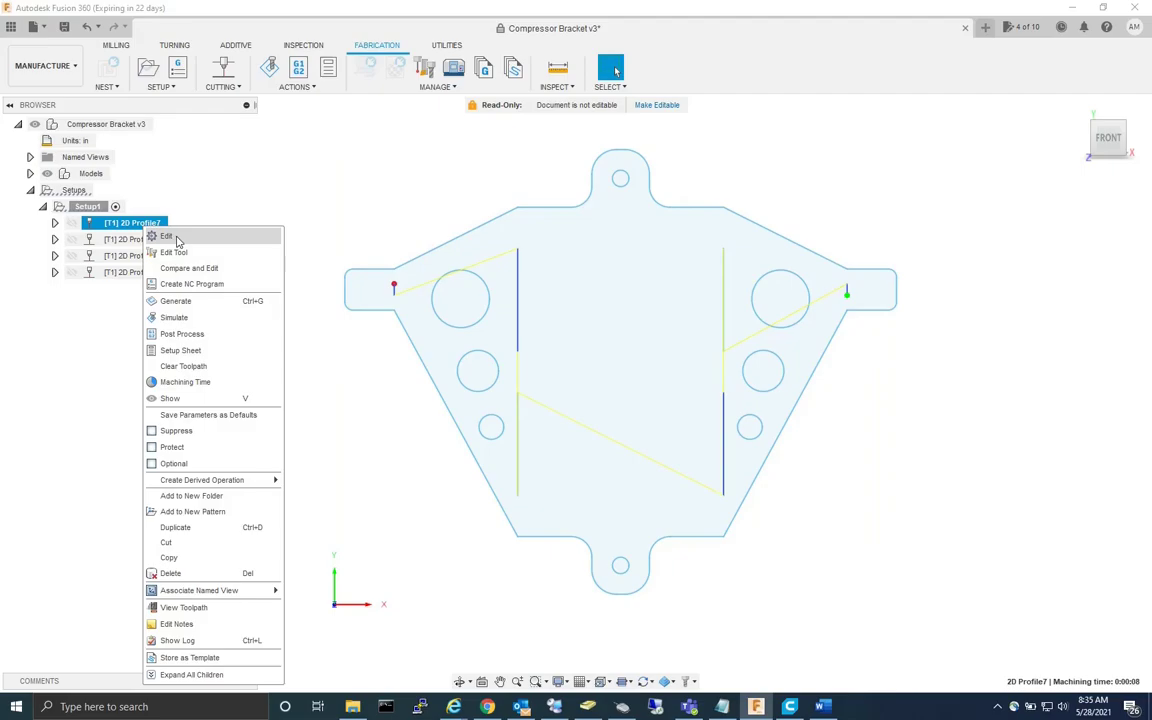
left_click(177, 238)
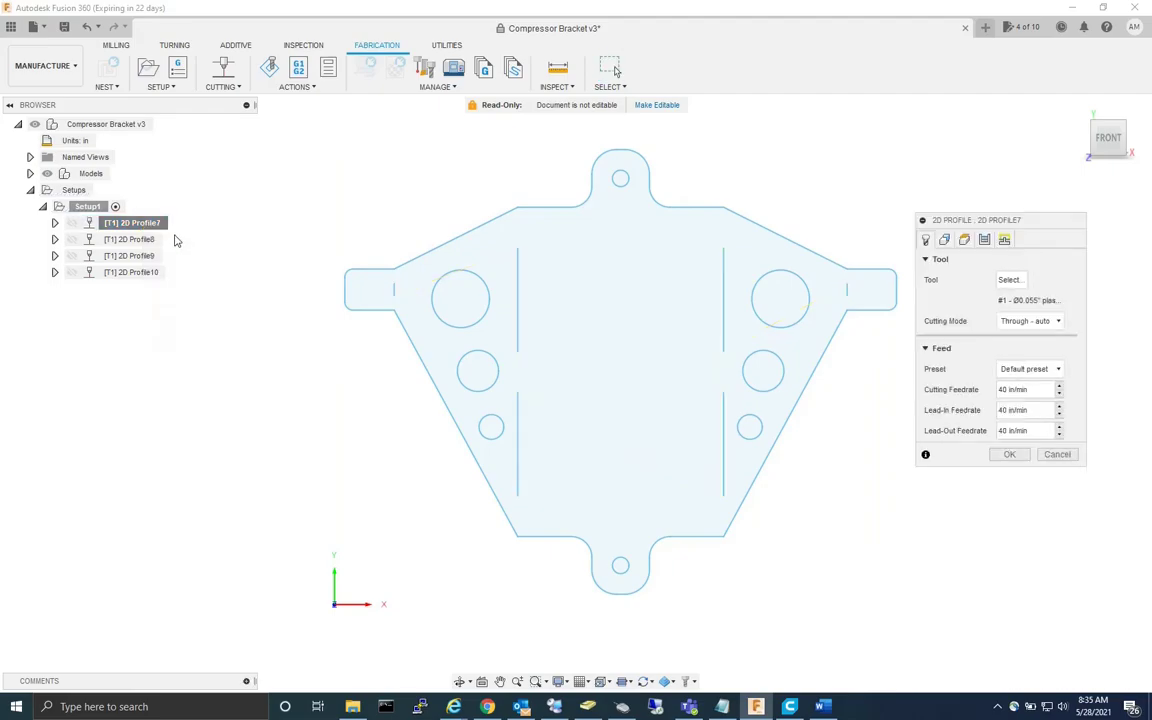
left_click(1013, 454)
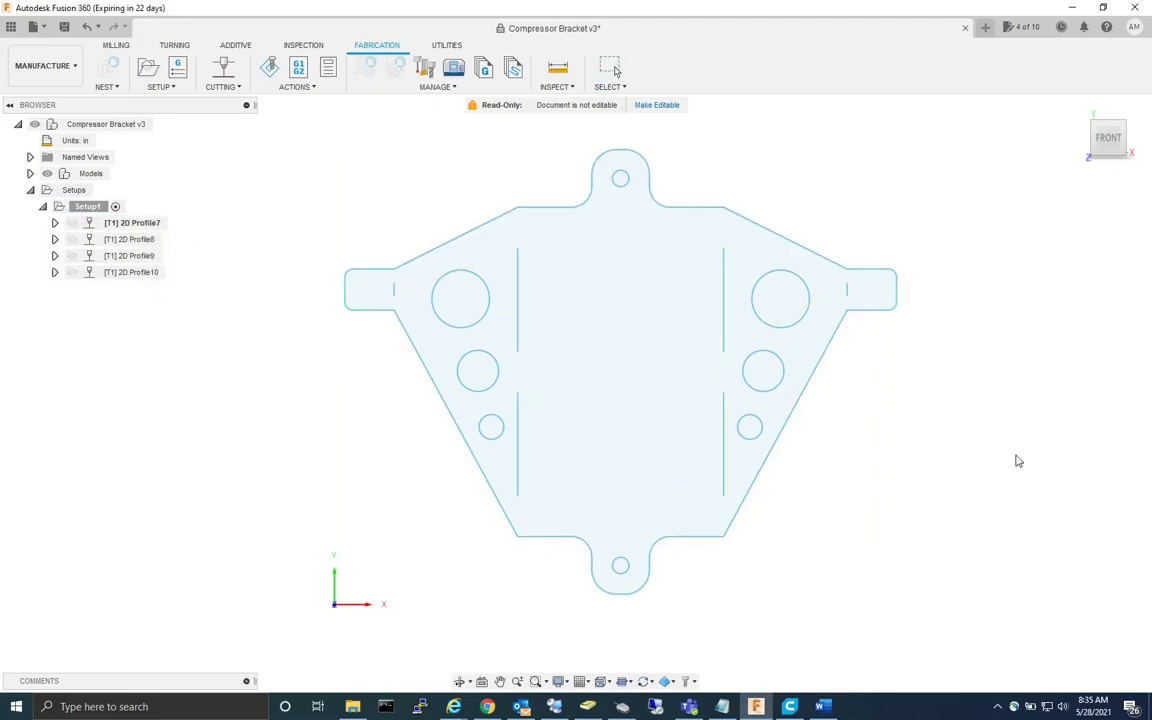
- Review 2D Profile9's custom 60 in/min feedrates and cancel without changes
right_click(131, 257)
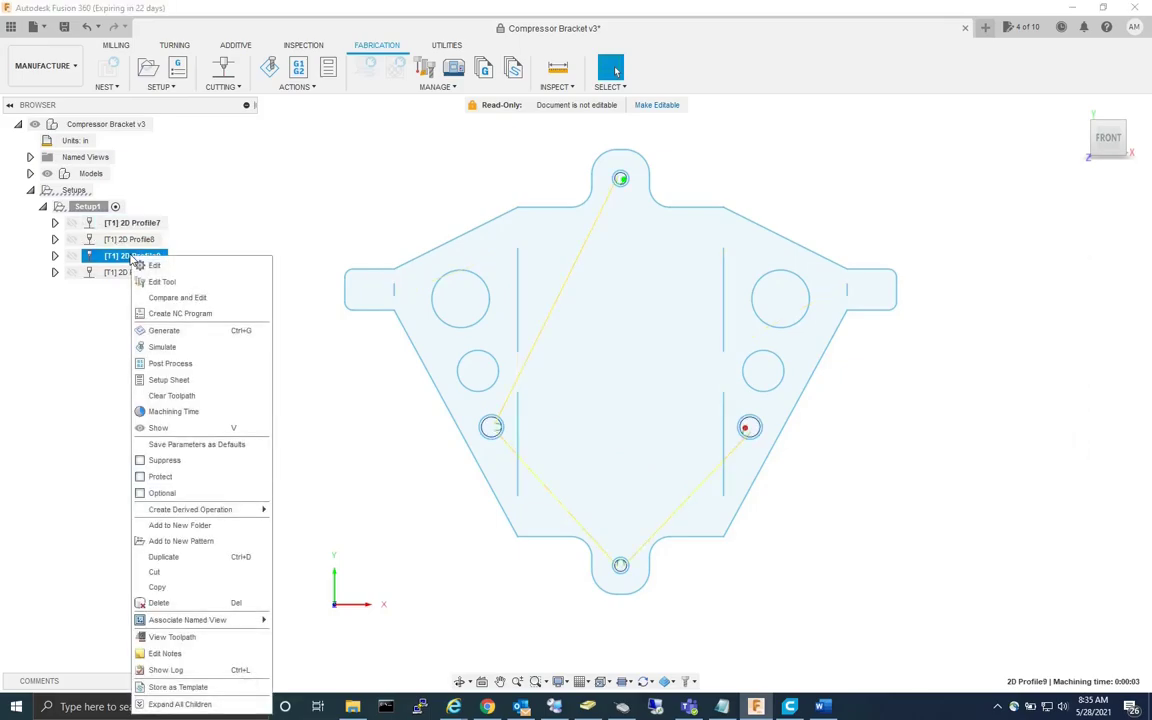
left_click(157, 266)
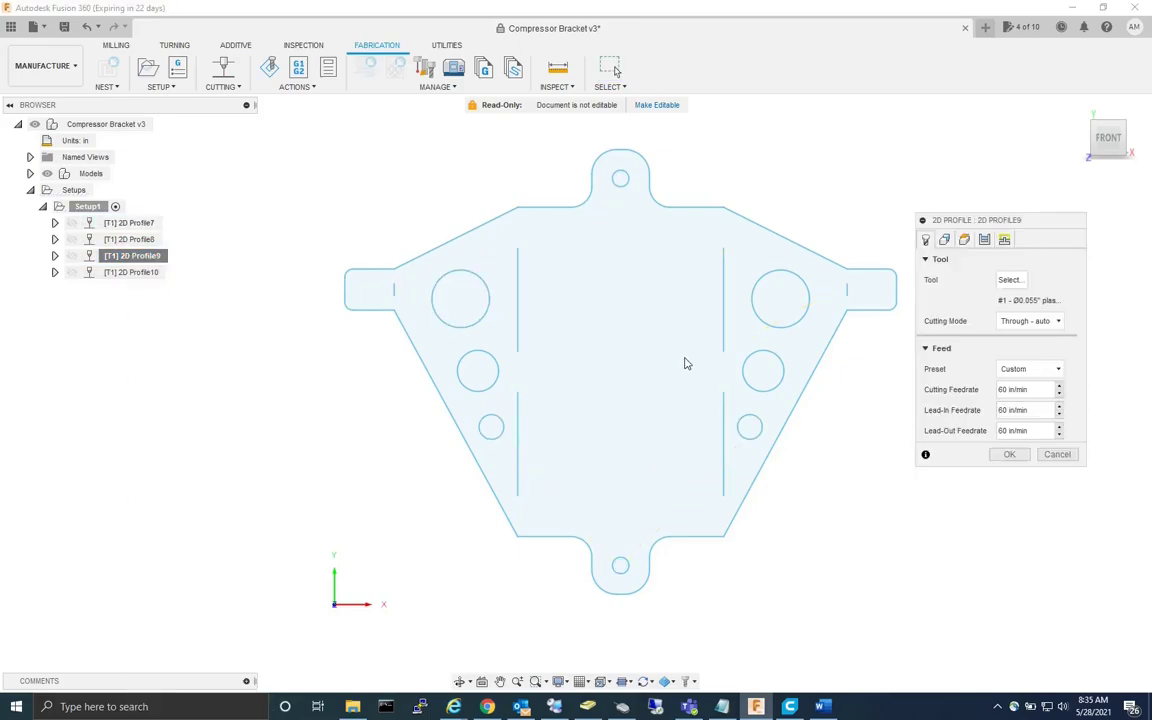
left_click(1058, 455)
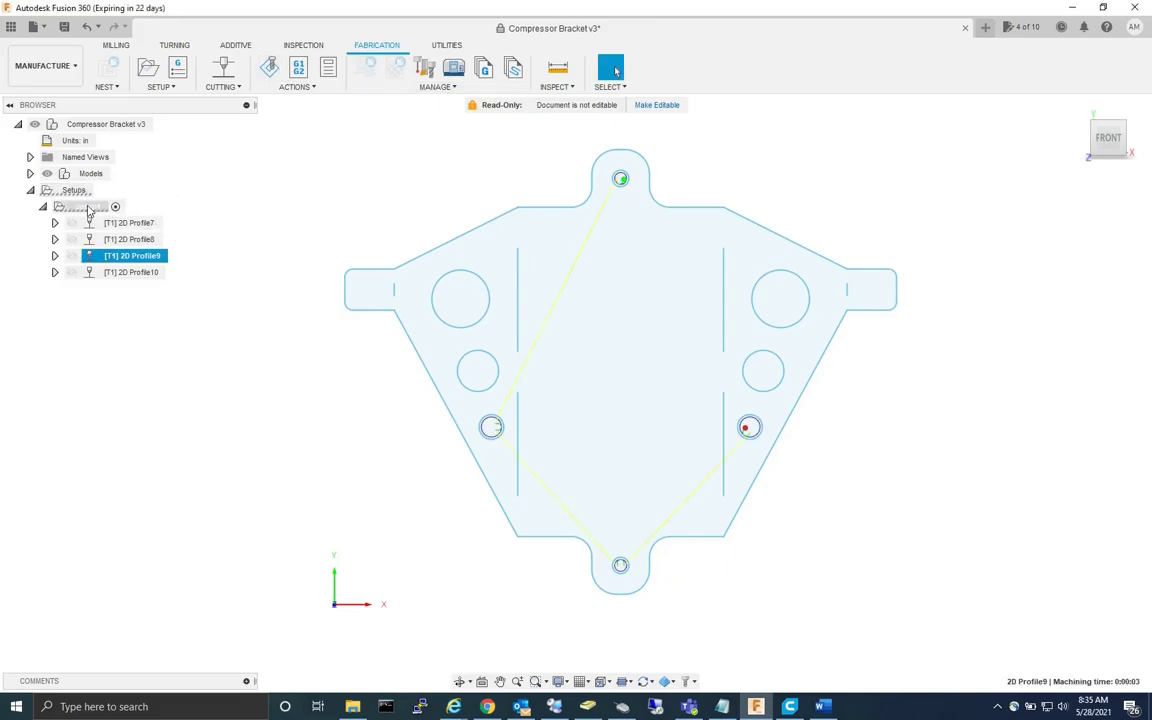
left_click(88, 207)
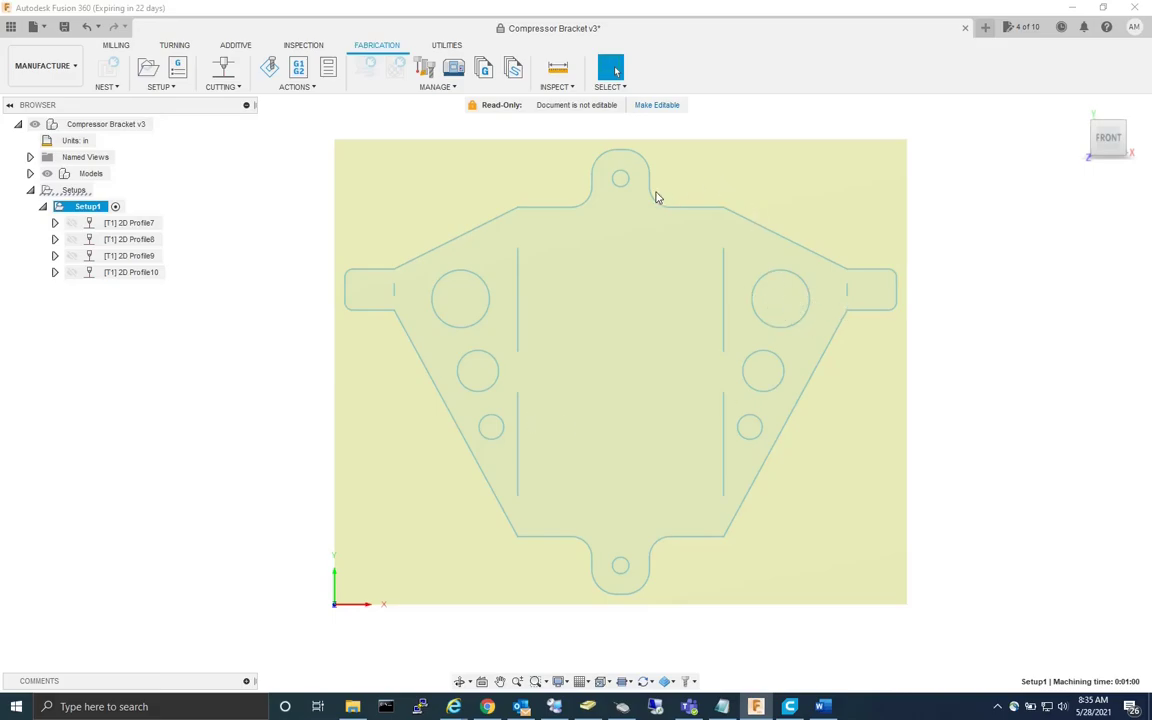
left_click(225, 314)
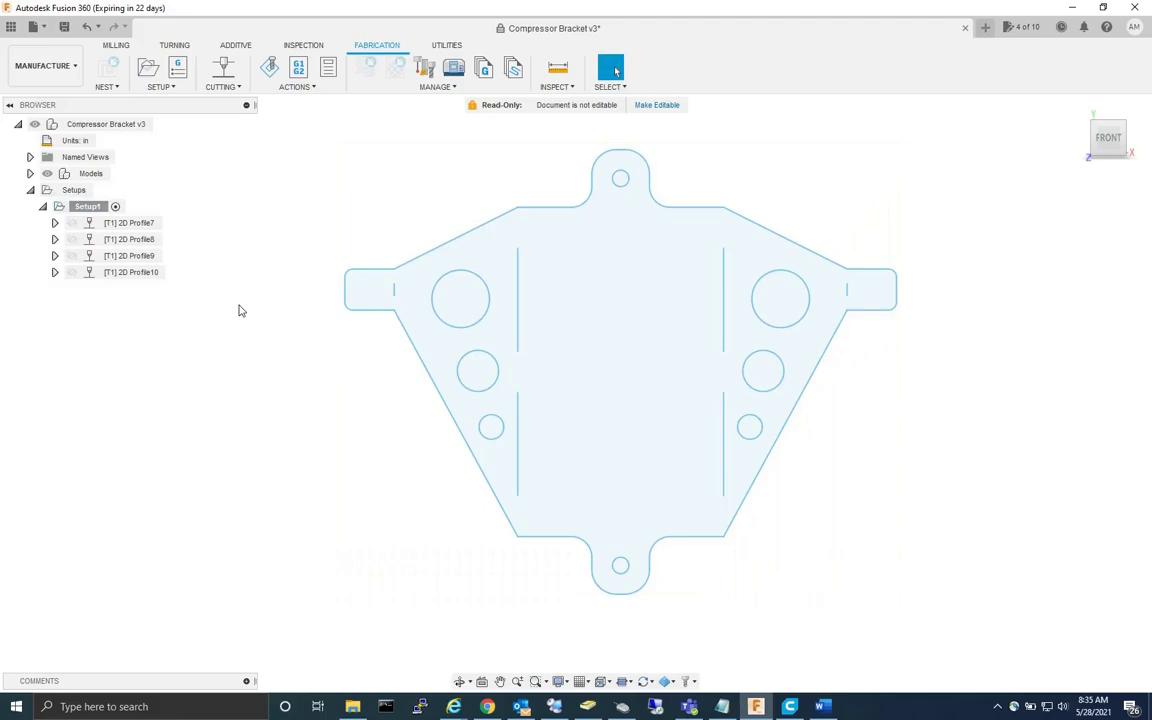
mouse_move(139, 228)
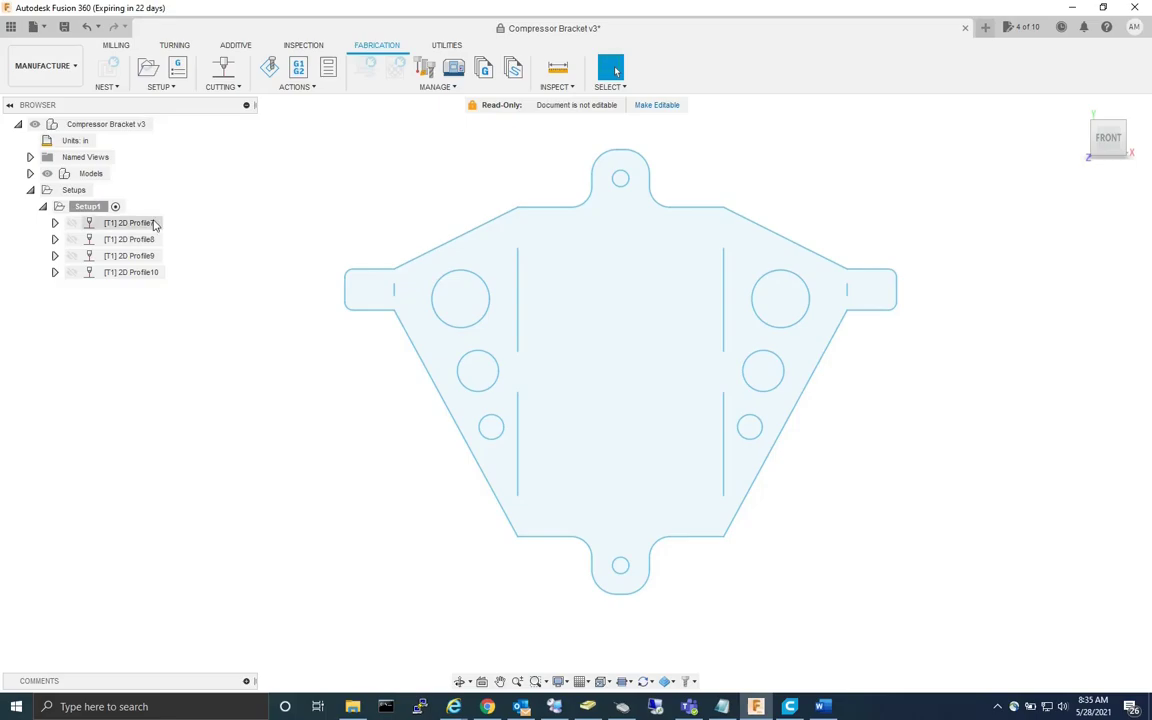
left_click(86, 206)
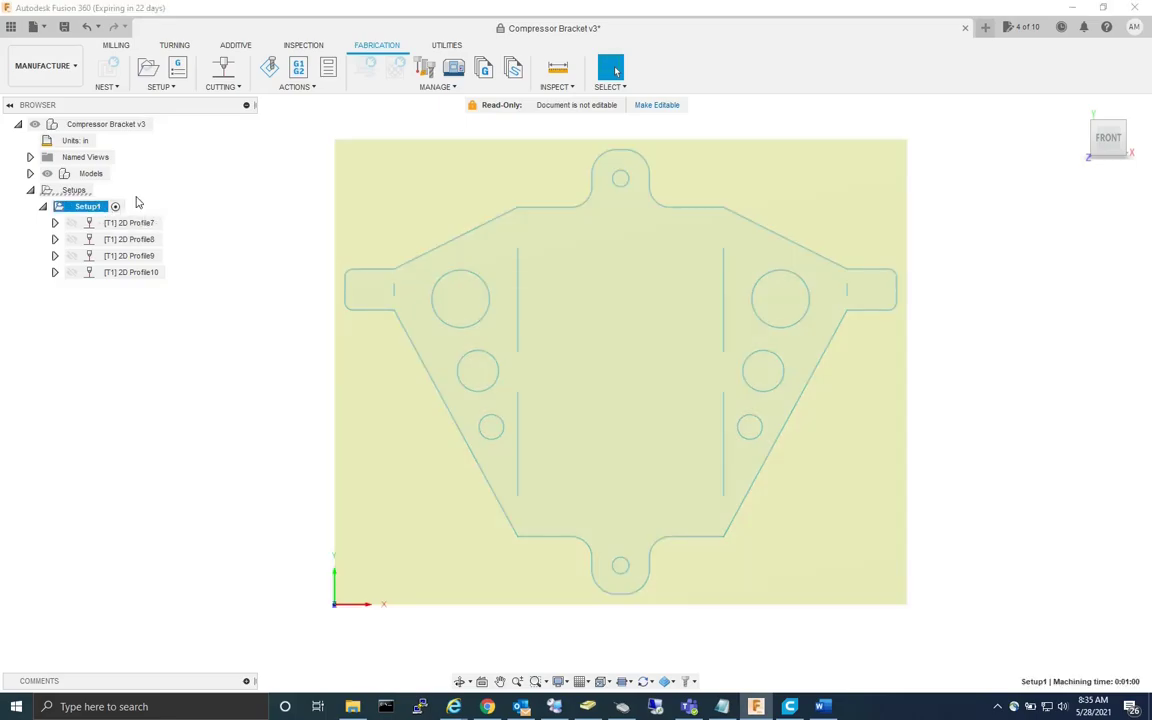